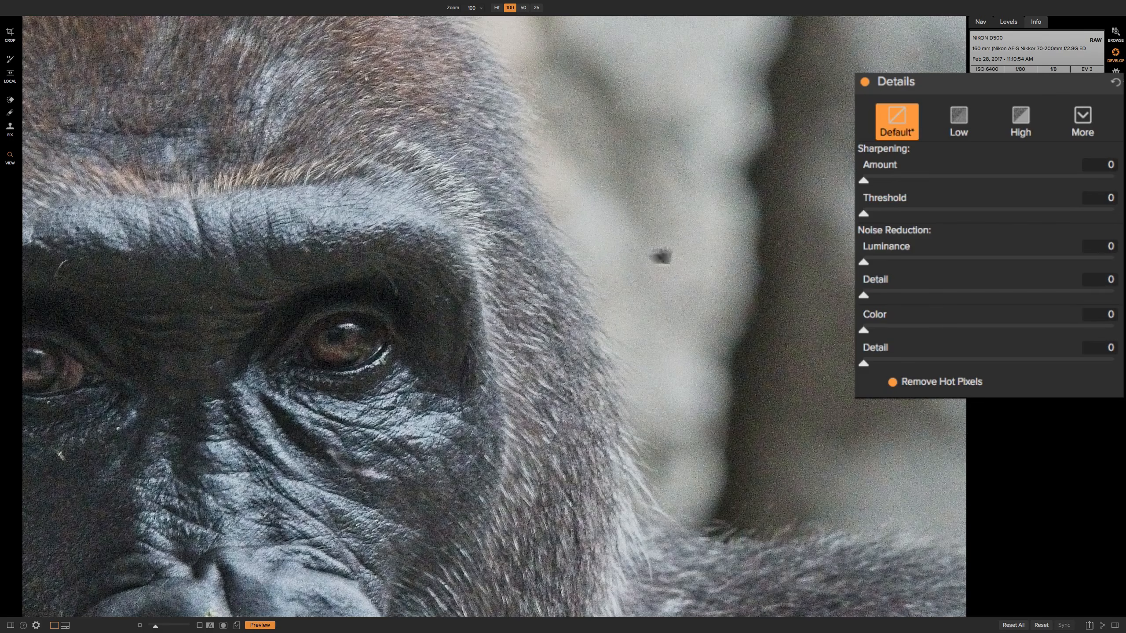
Try sharpening amount 40 and threshold 33, luminance noise reduction 54 with detail 69, and color 64 with detail 57, and restore the Default style.
left_click_drag(658, 252, 603, 263)
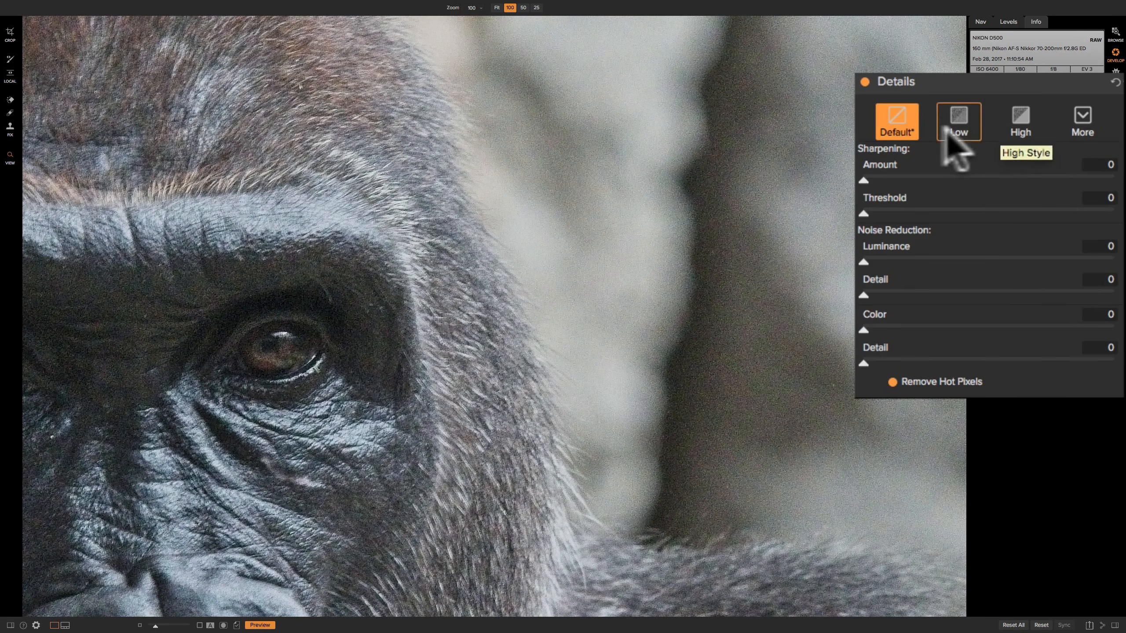
left_click(897, 119)
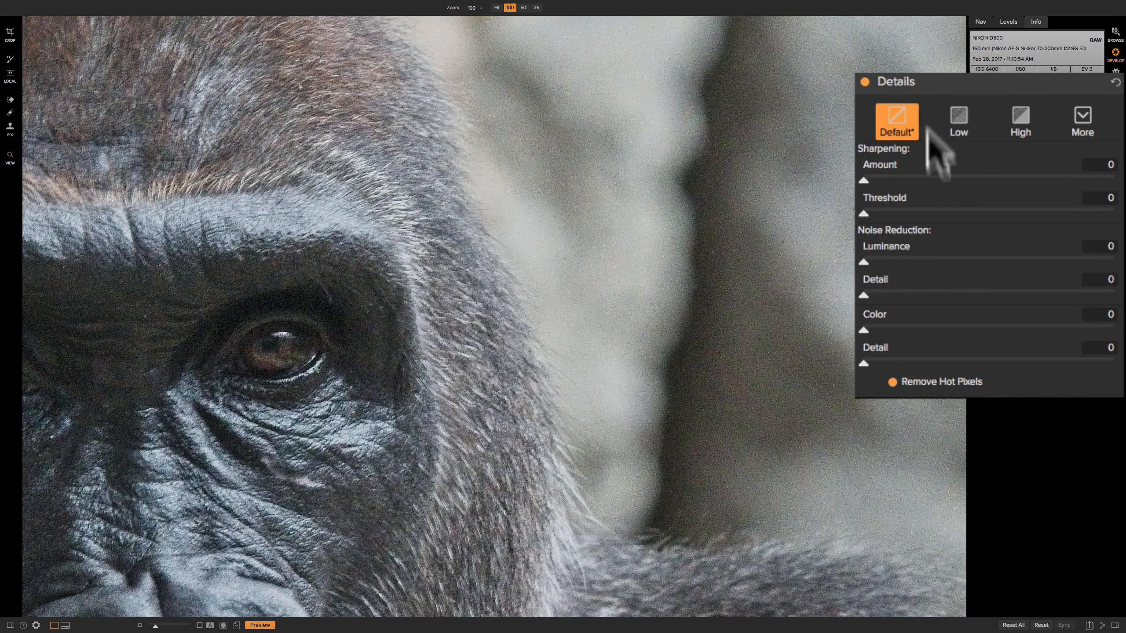
left_click(964, 178)
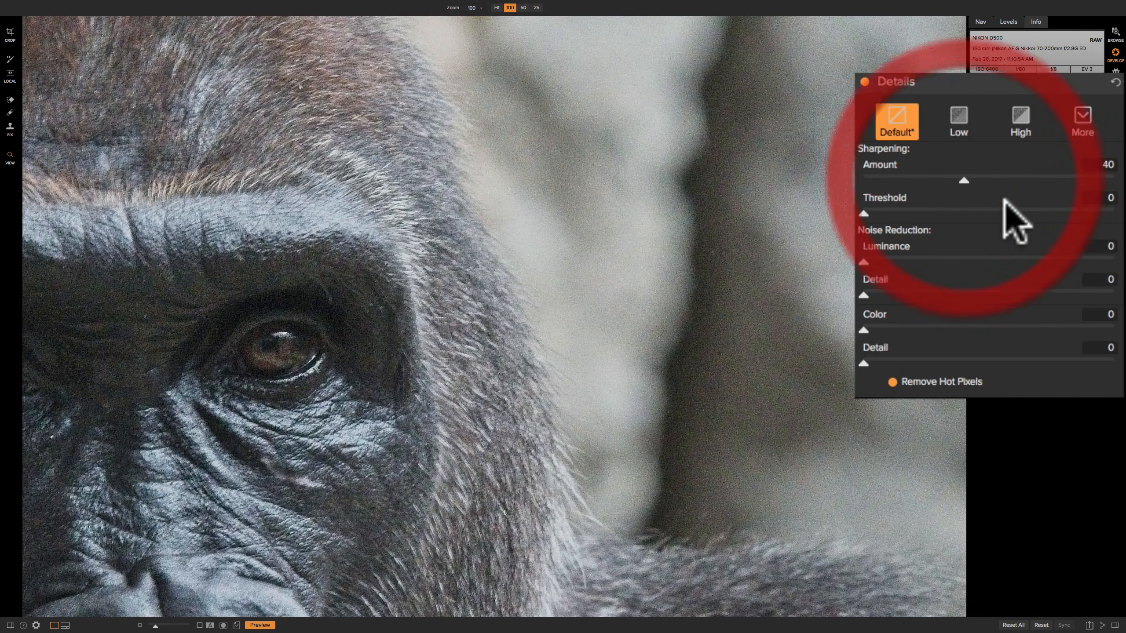
left_click(1028, 214)
left_click(999, 262)
left_click(1036, 295)
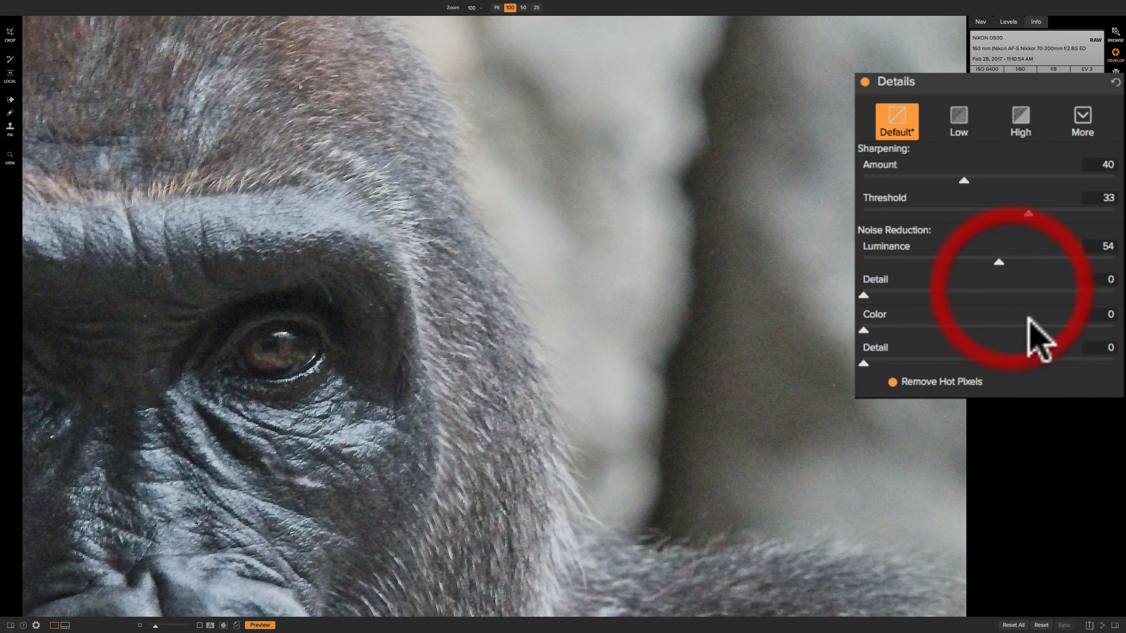
left_click(1024, 330)
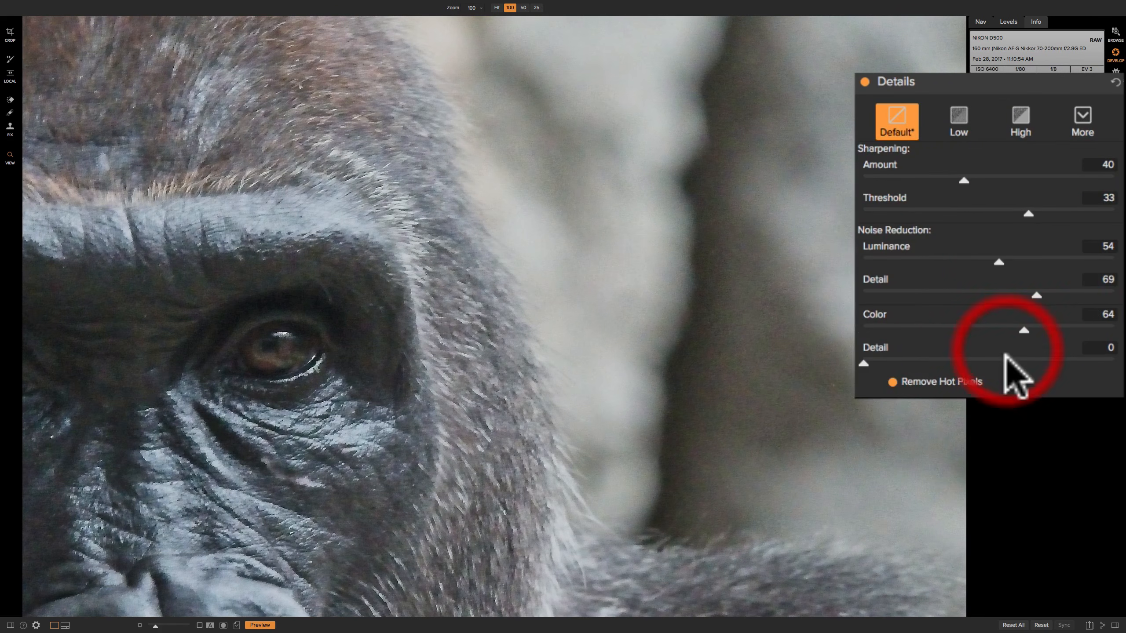
left_click(1006, 363)
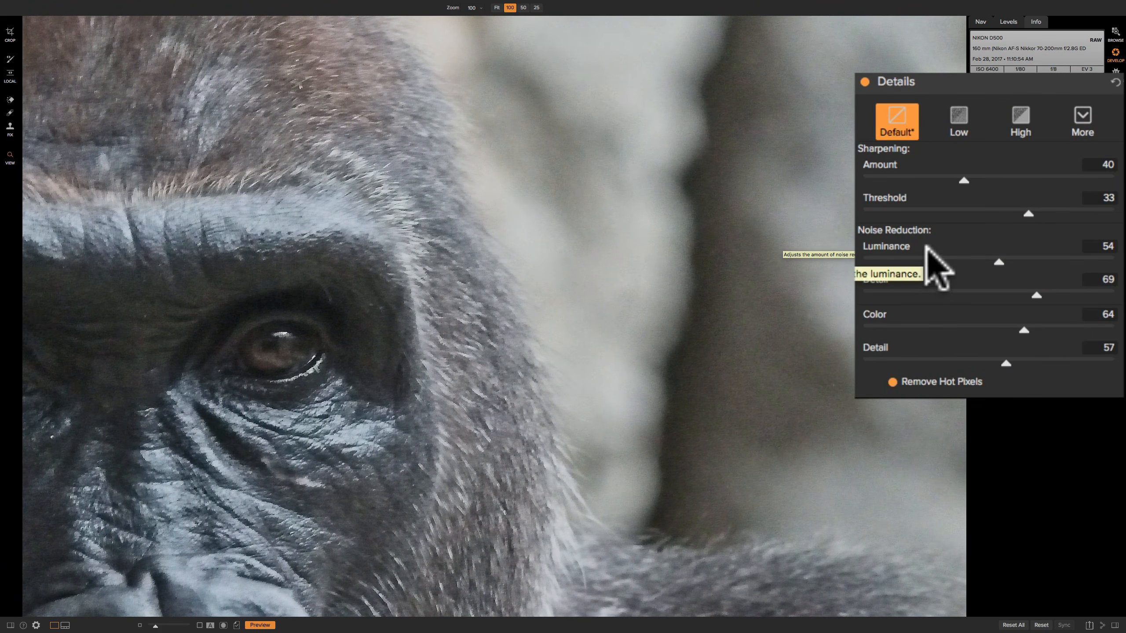
left_click(898, 124)
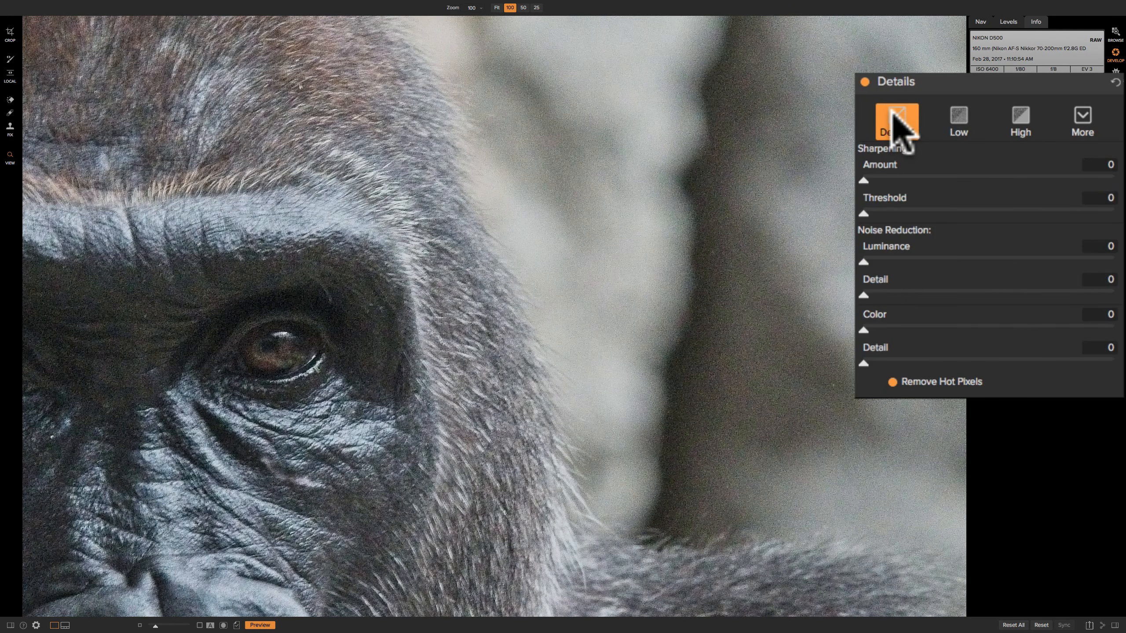
Try a sharpening amount of 51 with a threshold of 27, and reset the Details settings.
left_click(992, 177)
left_click(999, 212)
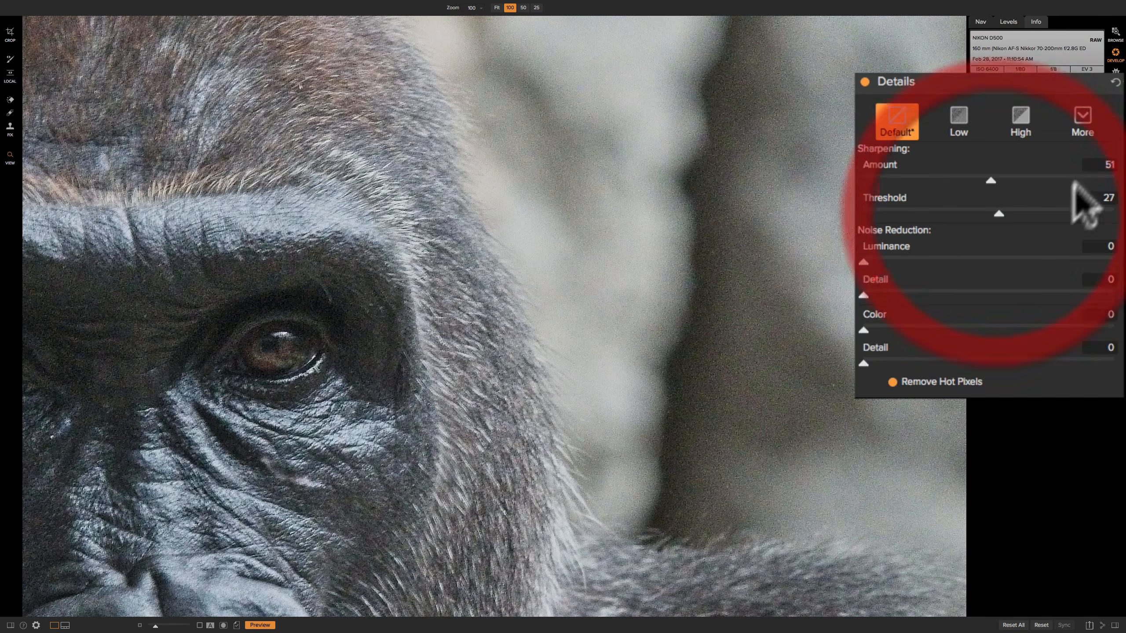
left_click(1115, 82)
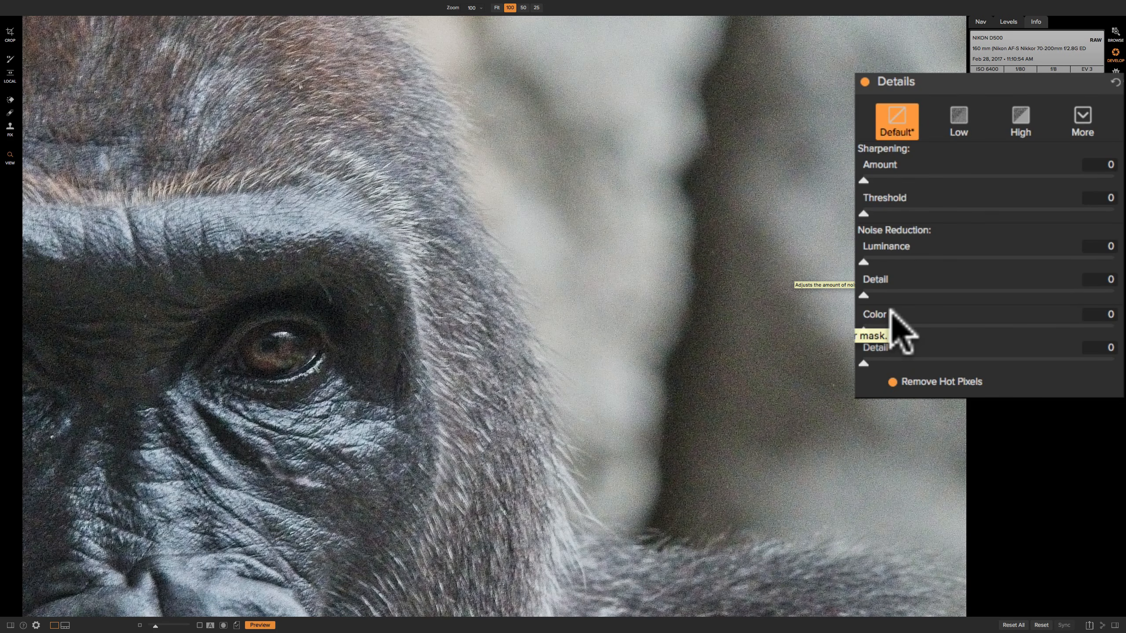
Try the Low, High, Print and Screen detail styles on the photo one after another, and restore the Default style.
left_click(958, 118)
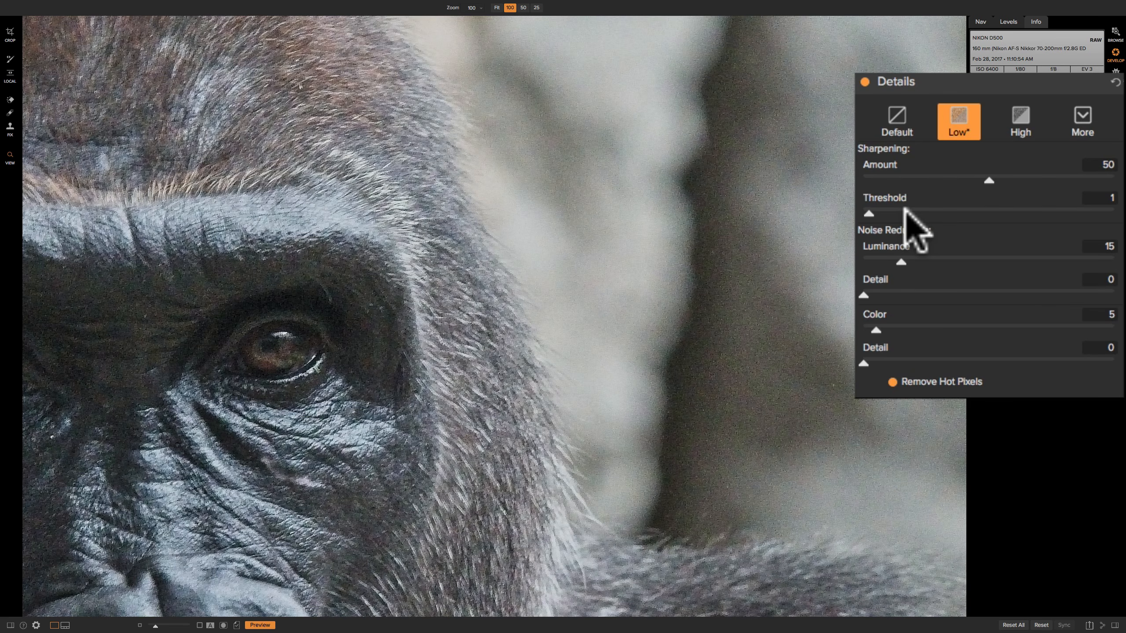
left_click(1016, 119)
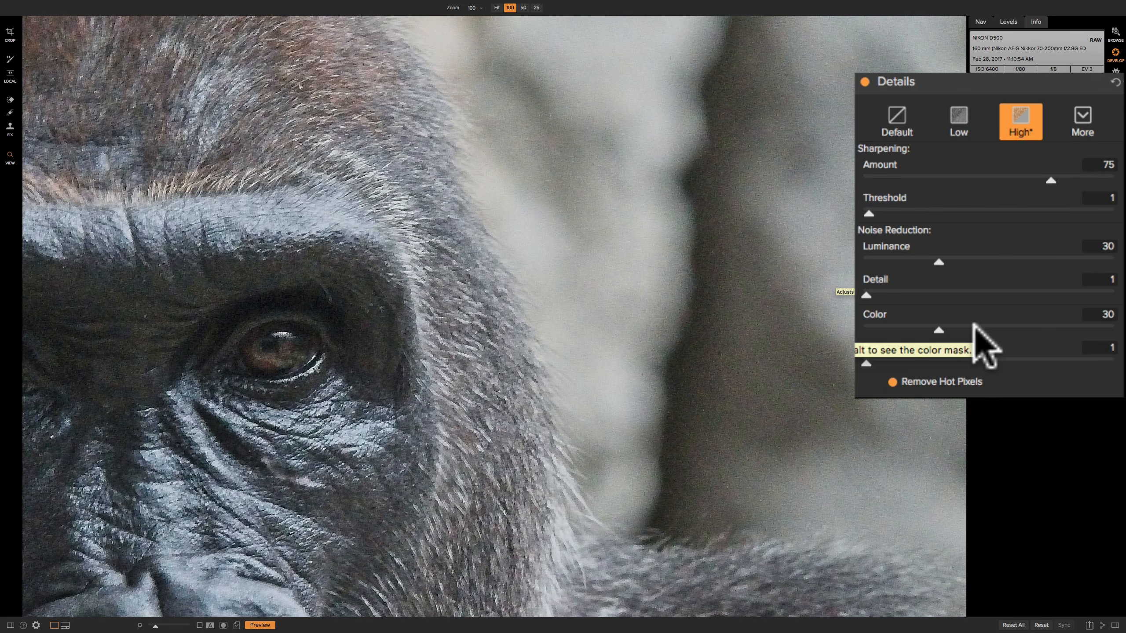
left_click(1081, 115)
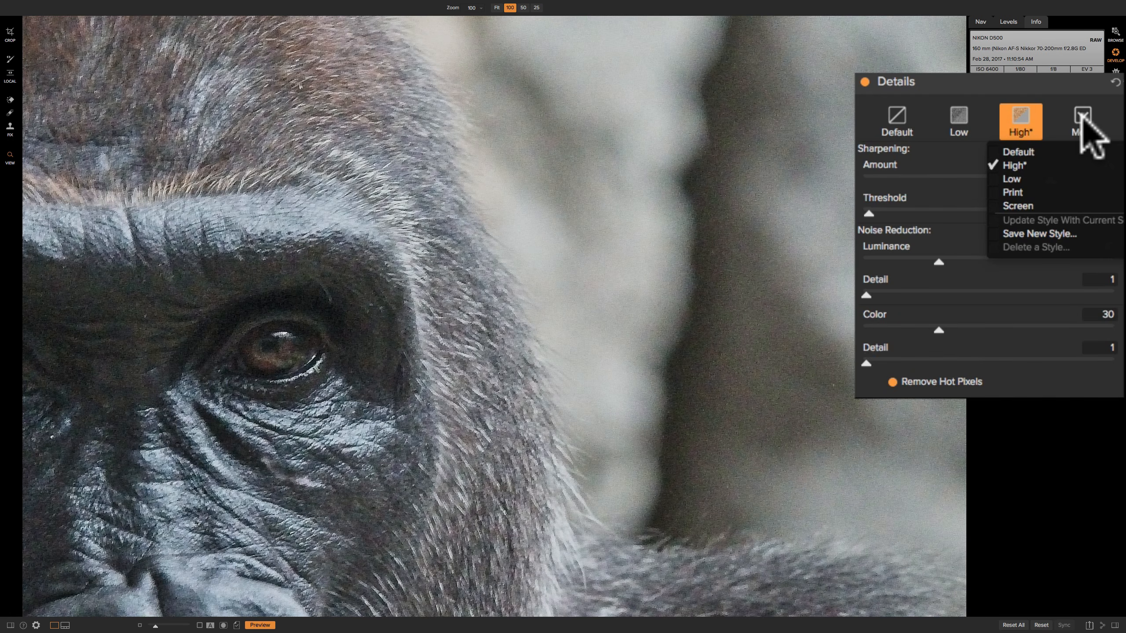
left_click(1030, 188)
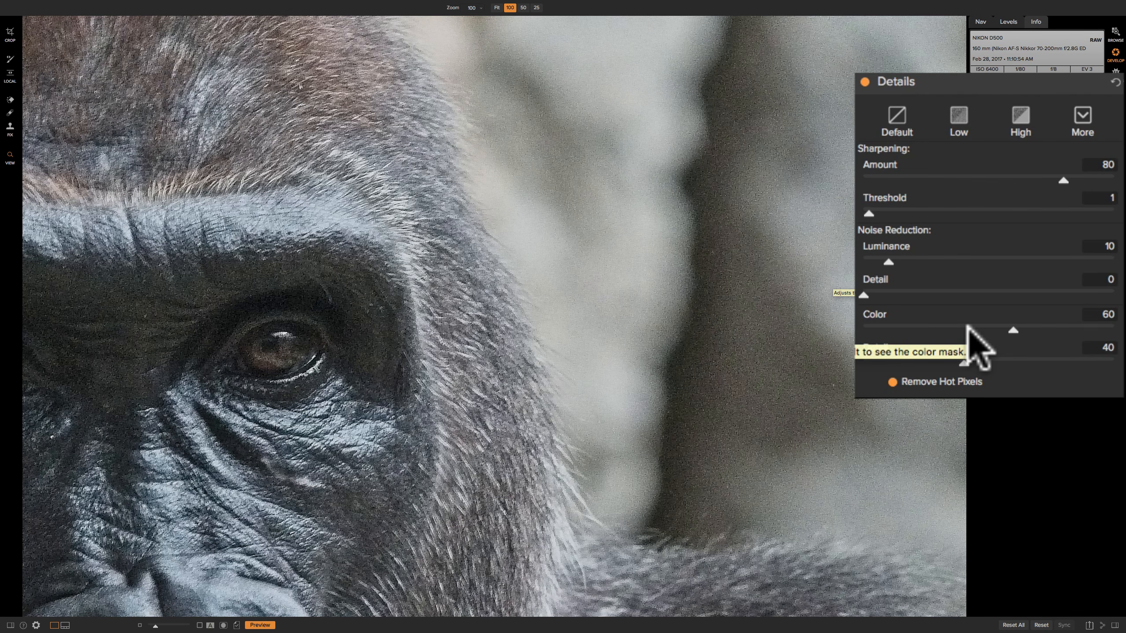
left_click(1083, 117)
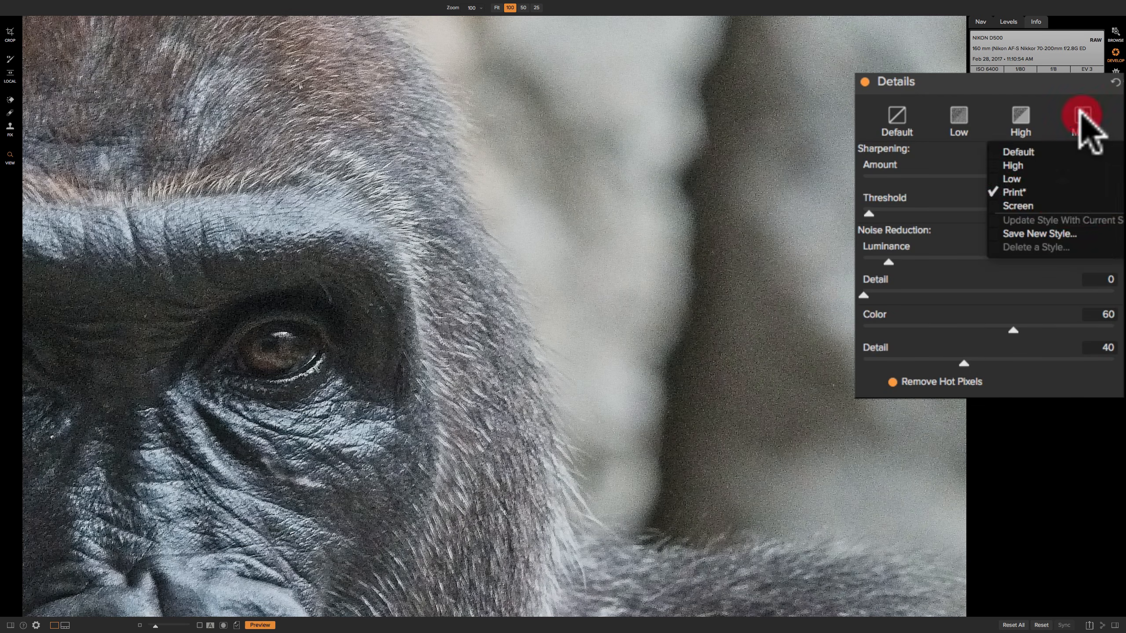
left_click(1035, 205)
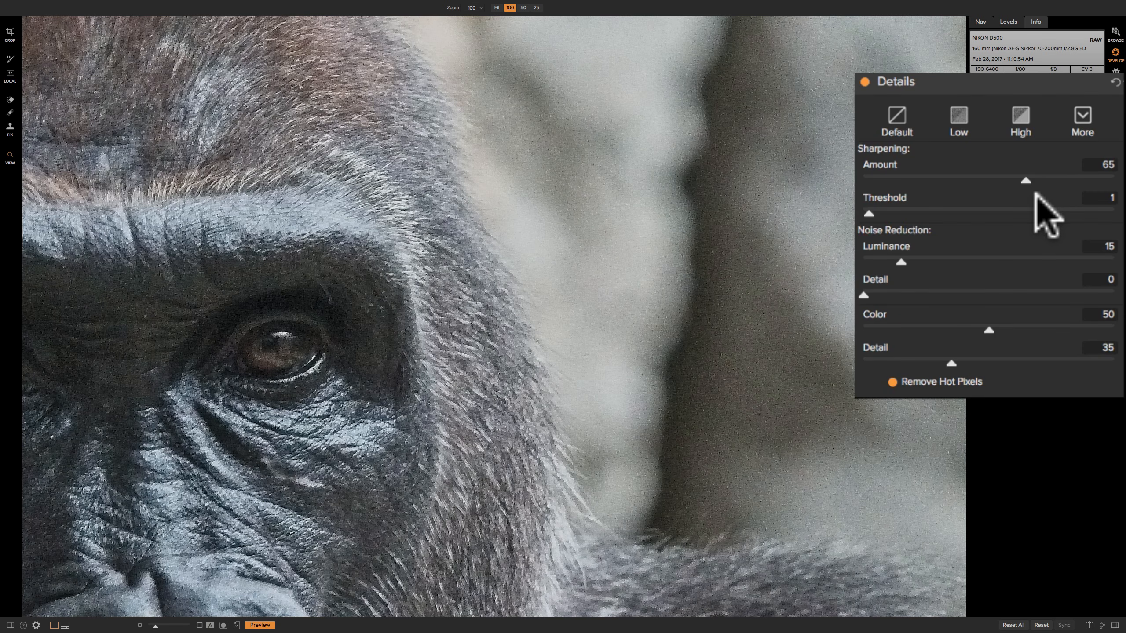
left_click(897, 118)
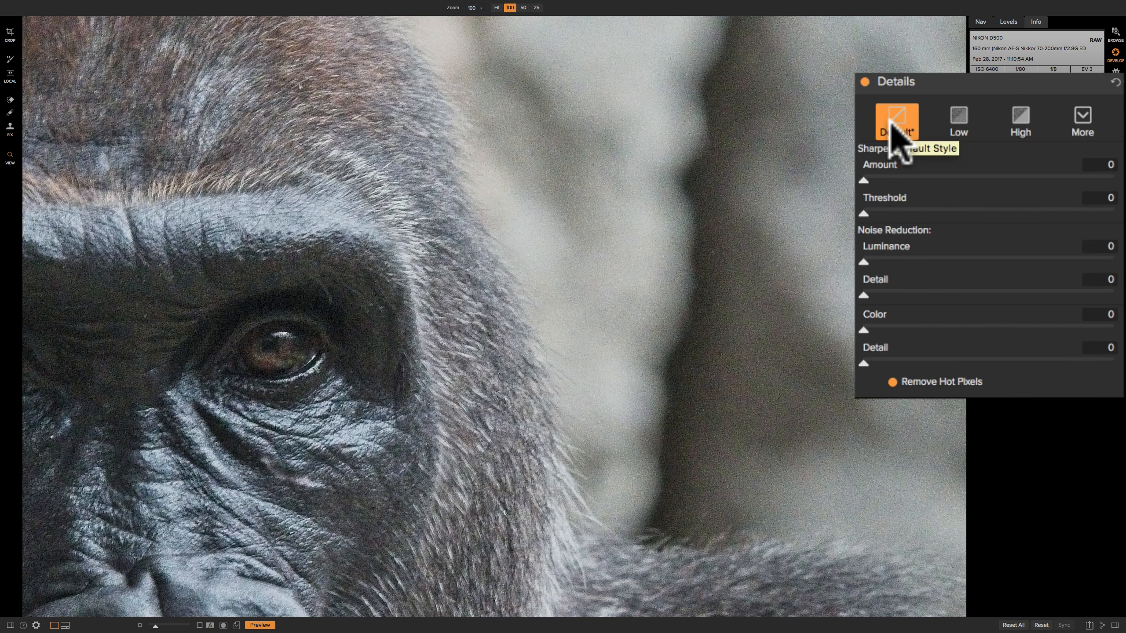
left_click(1081, 116)
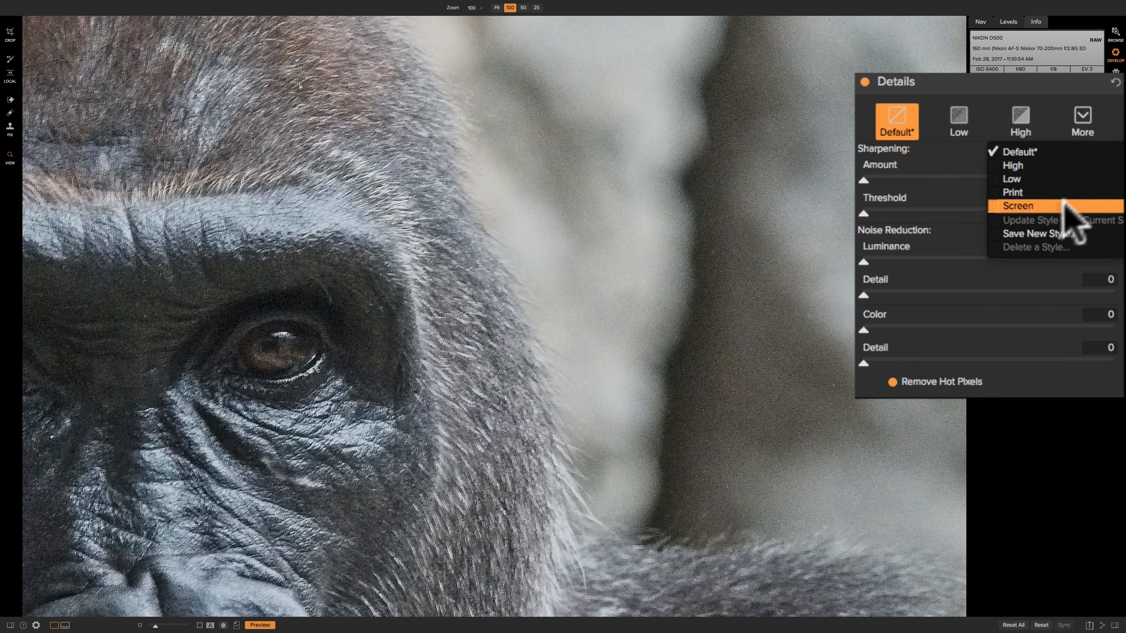
left_click(1083, 117)
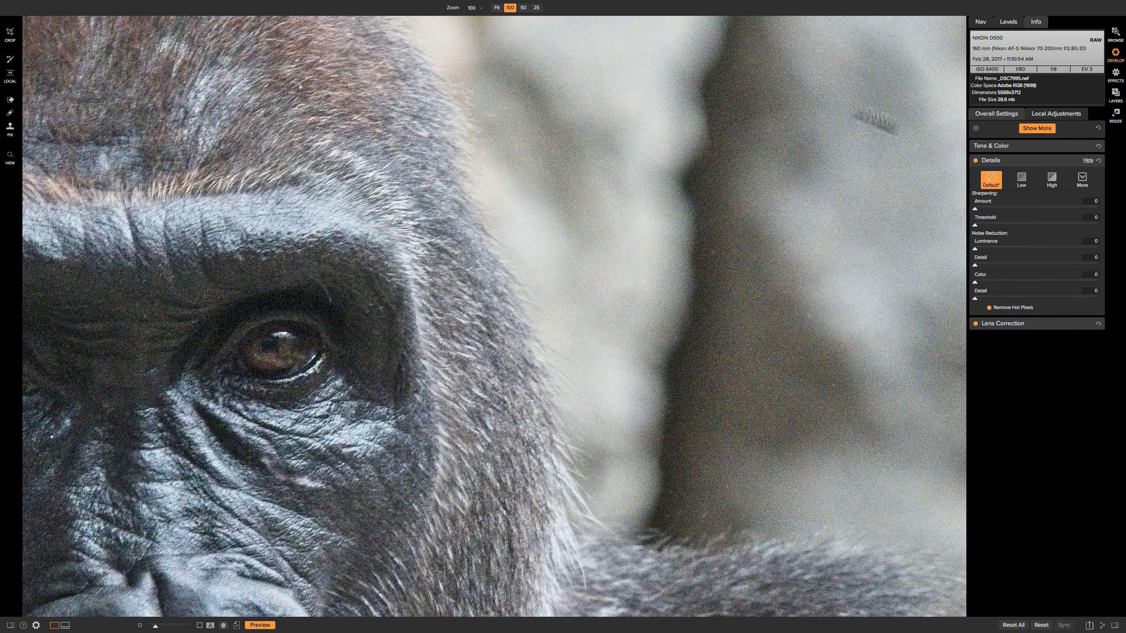
Check for program updates and dismiss the update status message.
mouse_move(587, 1)
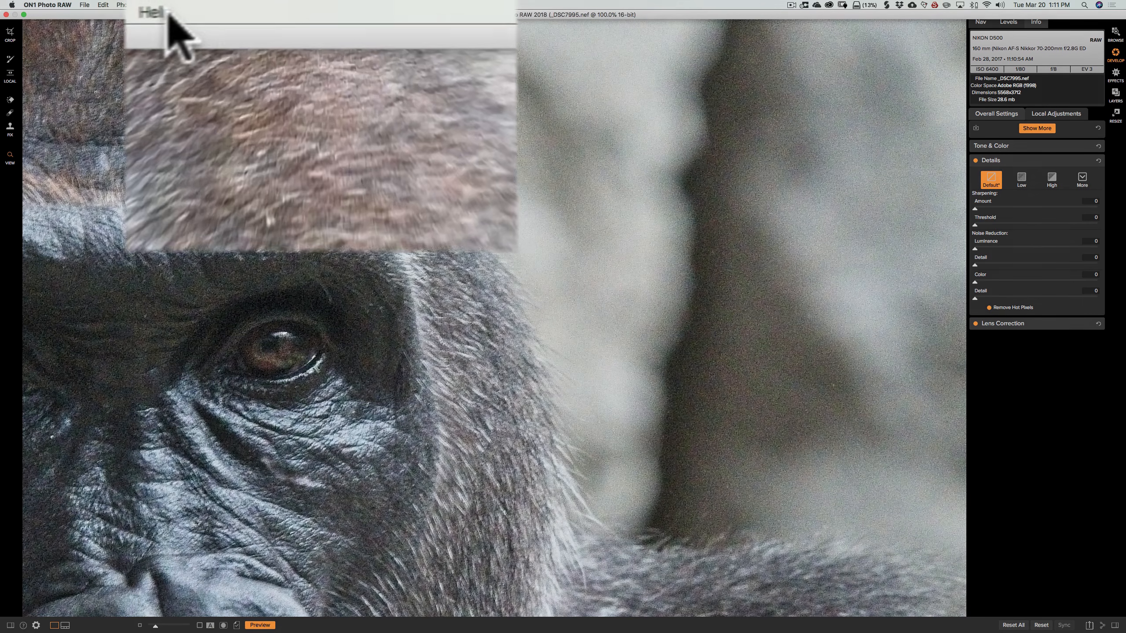
left_click(168, 18)
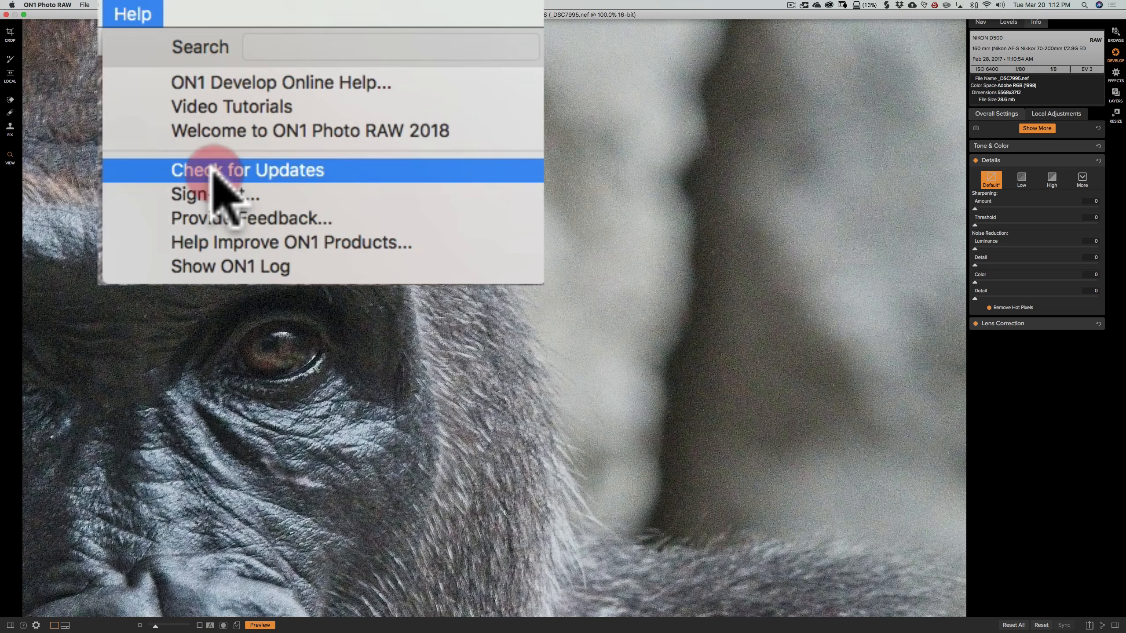
left_click(284, 63)
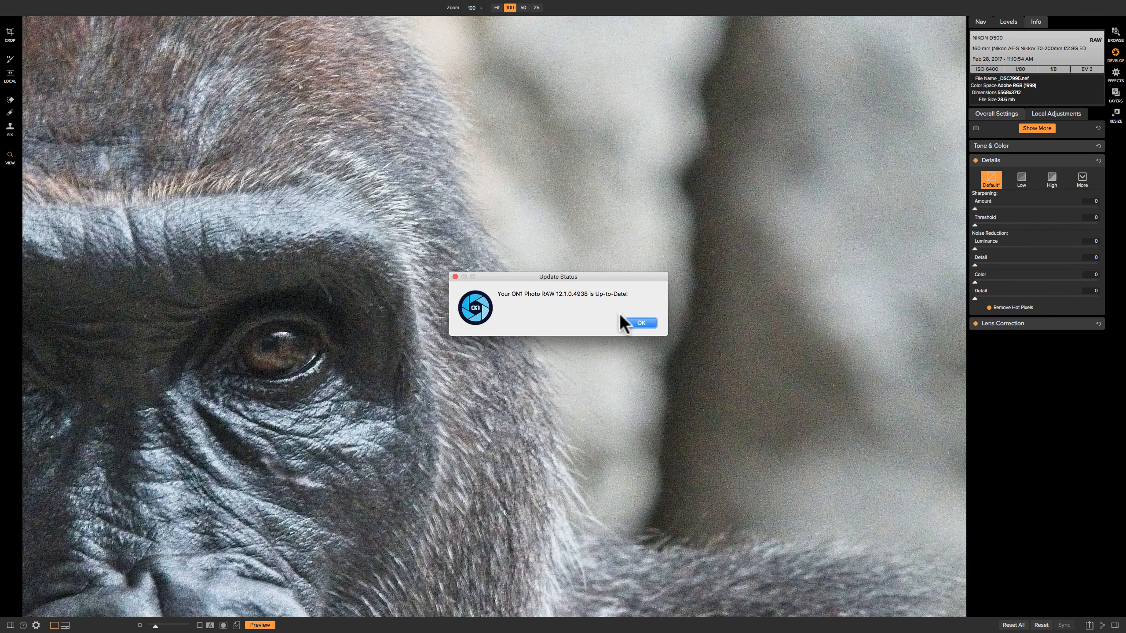
left_click(639, 323)
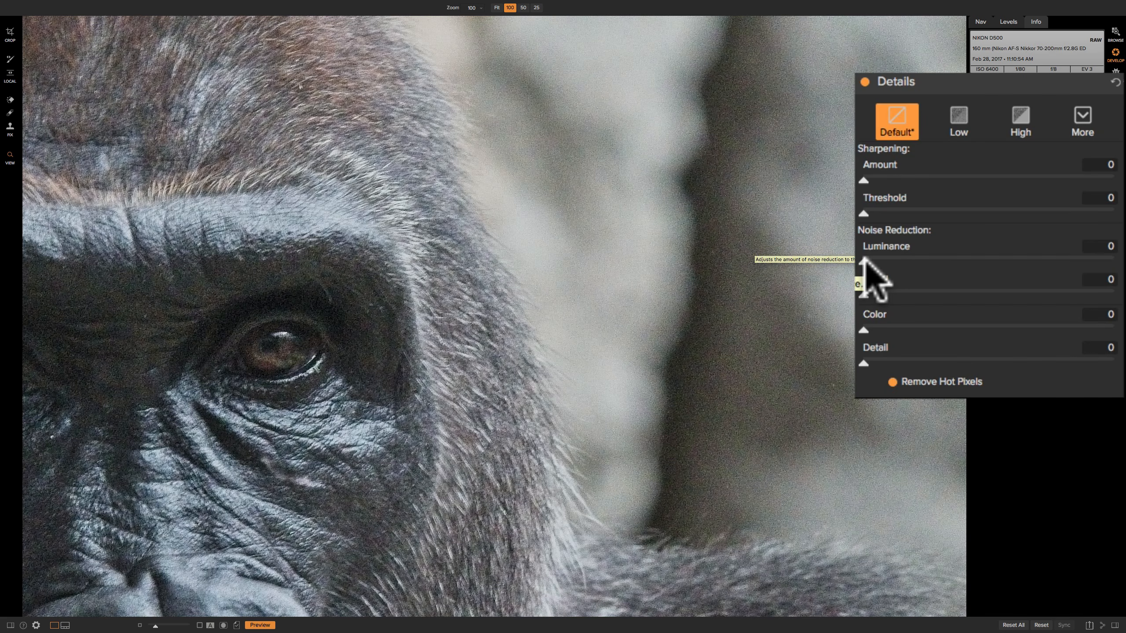
Set the luminance noise reduction to 85, comparing the photo with the Details adjustments switched off and on.
left_click_drag(879, 260, 1049, 262)
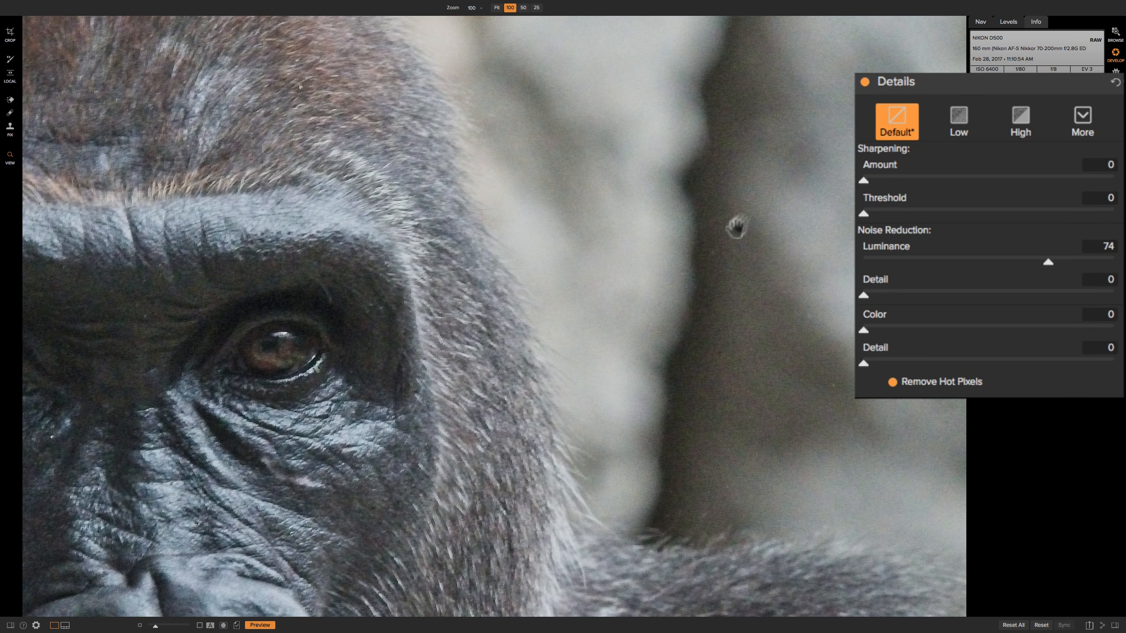
left_click_drag(1047, 262, 1066, 261)
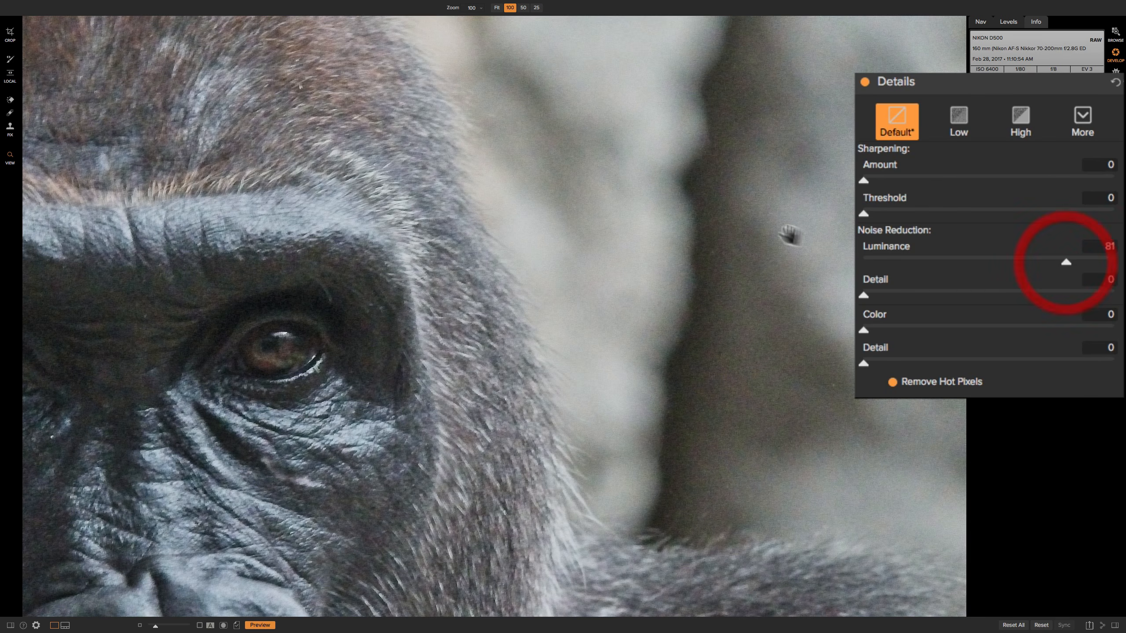
left_click(864, 80)
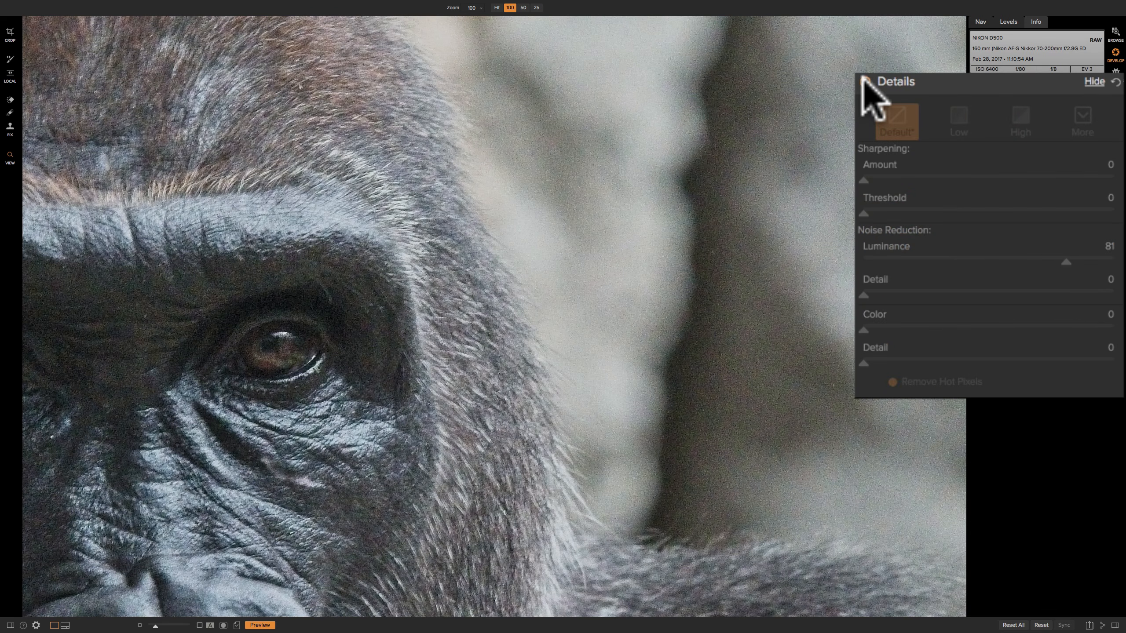
left_click(864, 80)
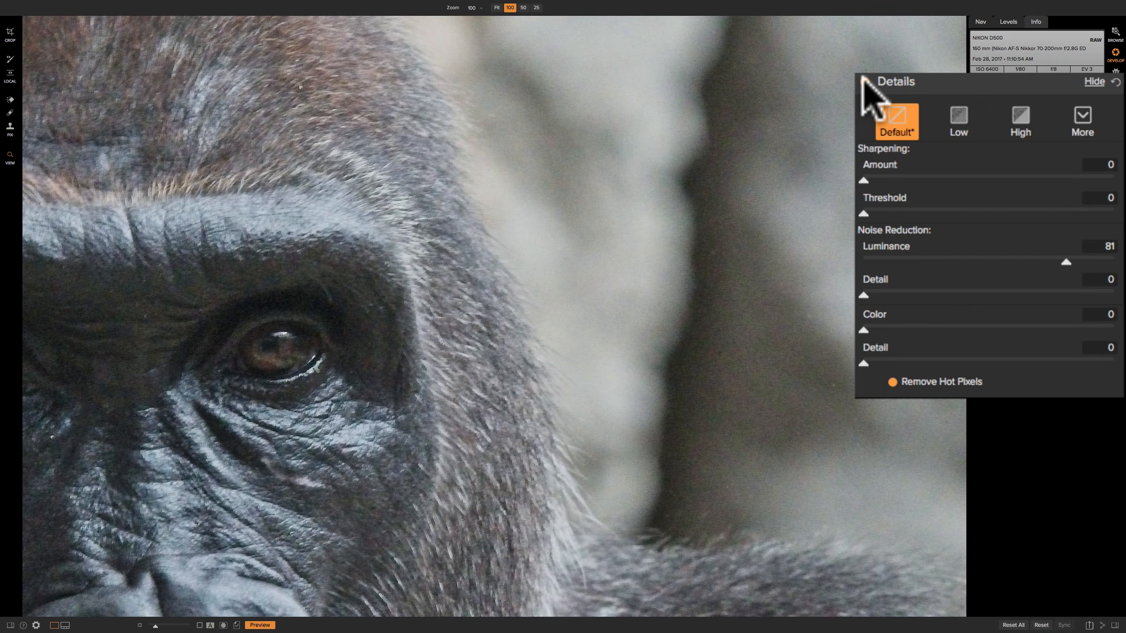
left_click(865, 80)
left_click(865, 80)
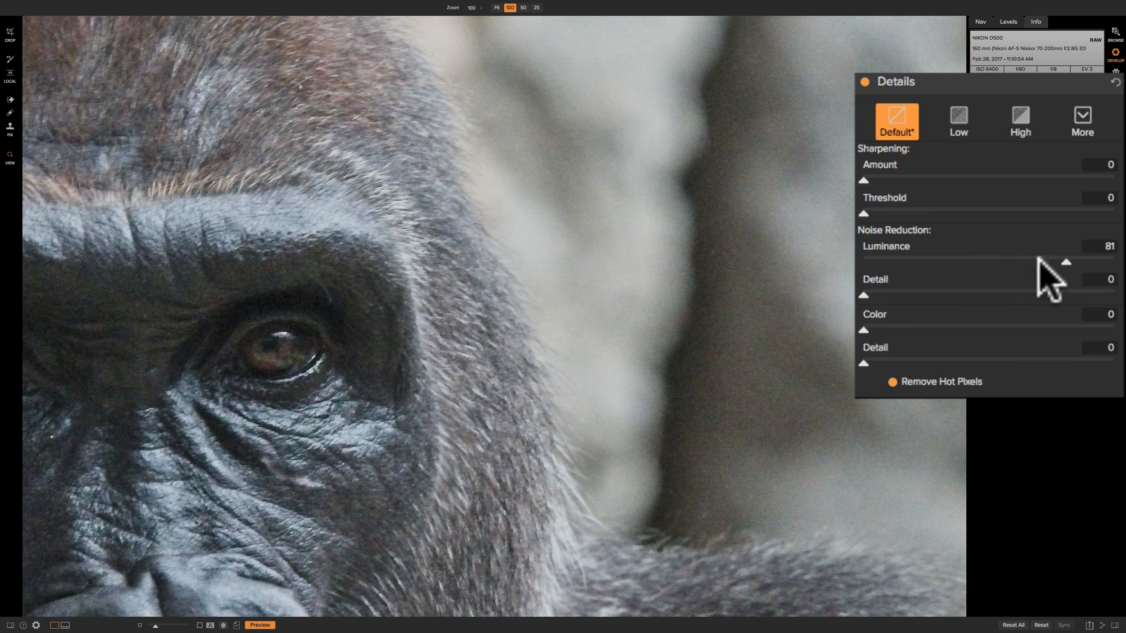
left_click_drag(1067, 260, 1076, 261)
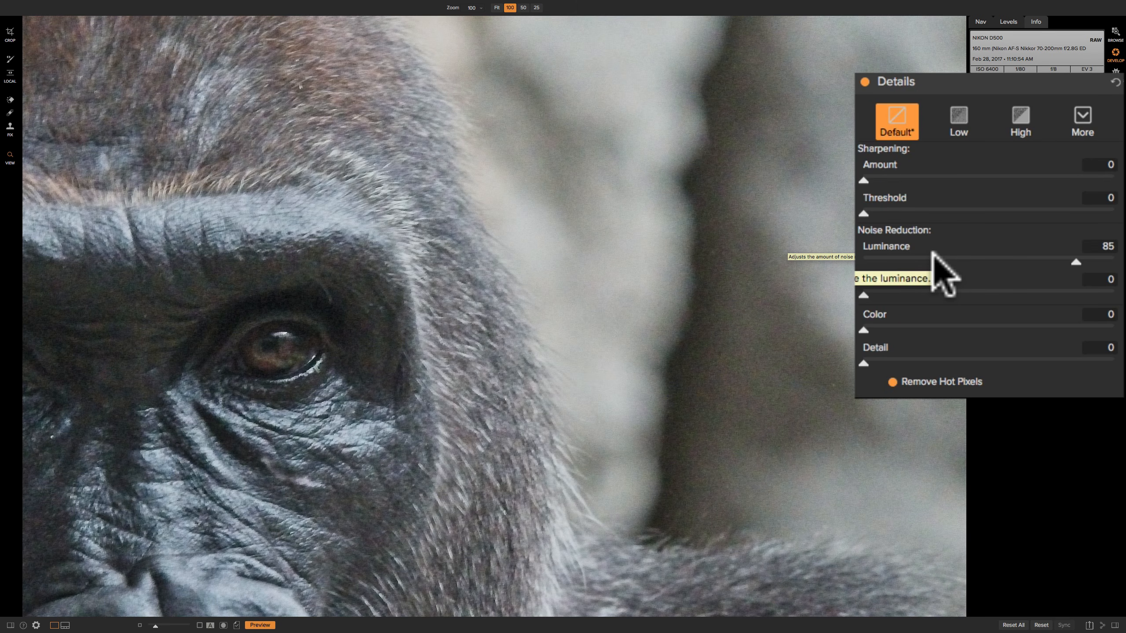
Examine the effect of the noise reduction on the gorilla's nose, eyes, fur and the background, in full view and at 100%.
left_click(550, 328)
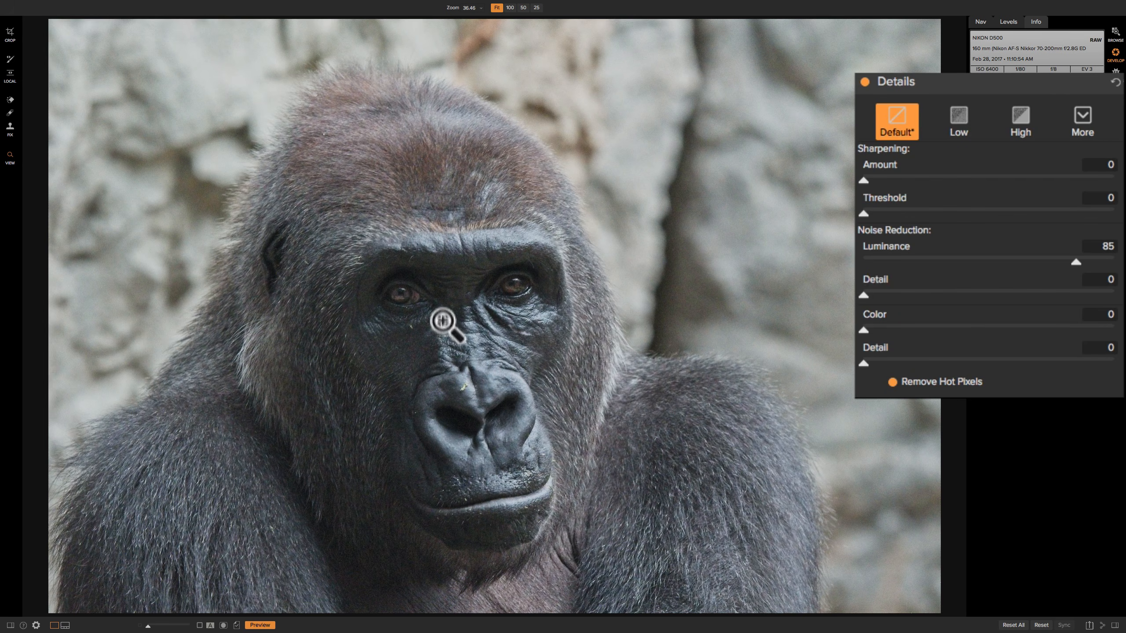
left_click(478, 485)
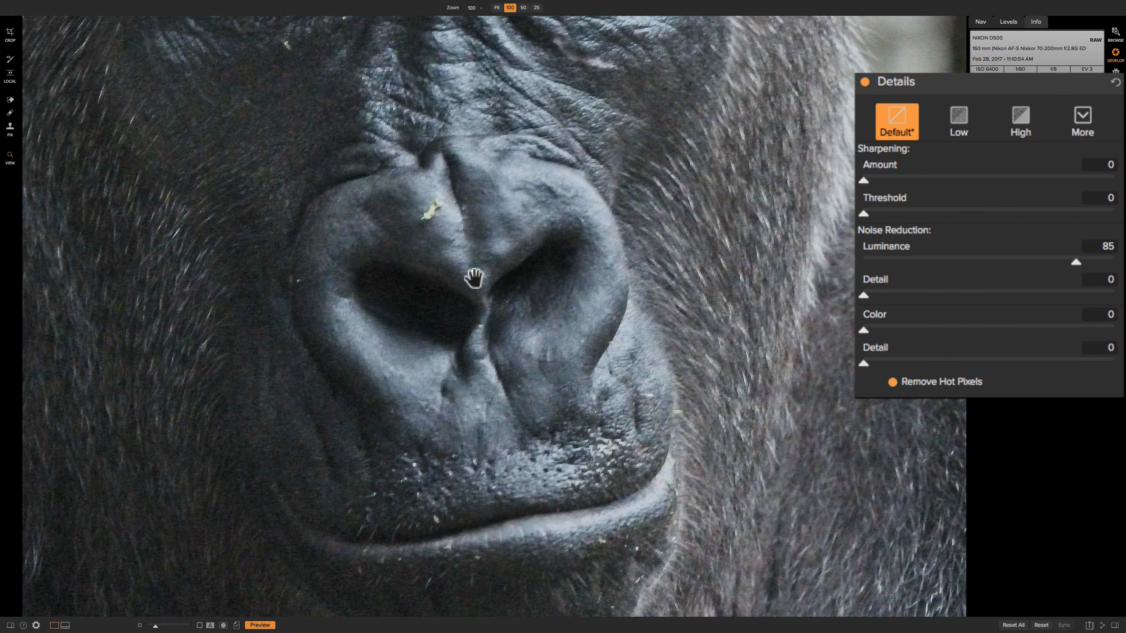
left_click_drag(428, 272, 510, 545)
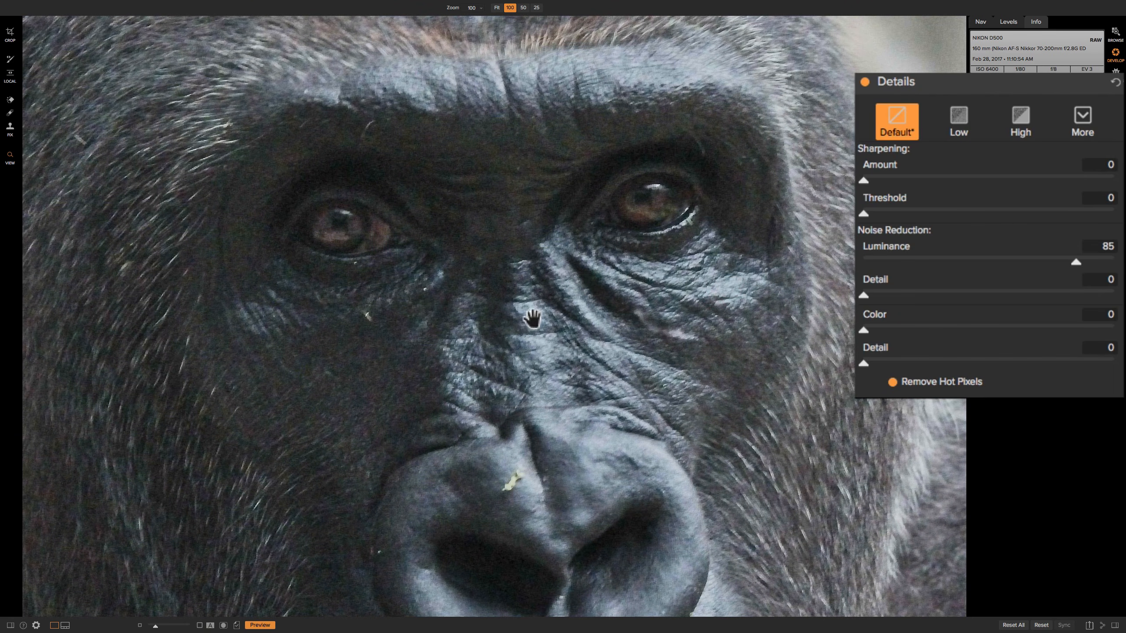
left_click_drag(732, 284, 361, 304)
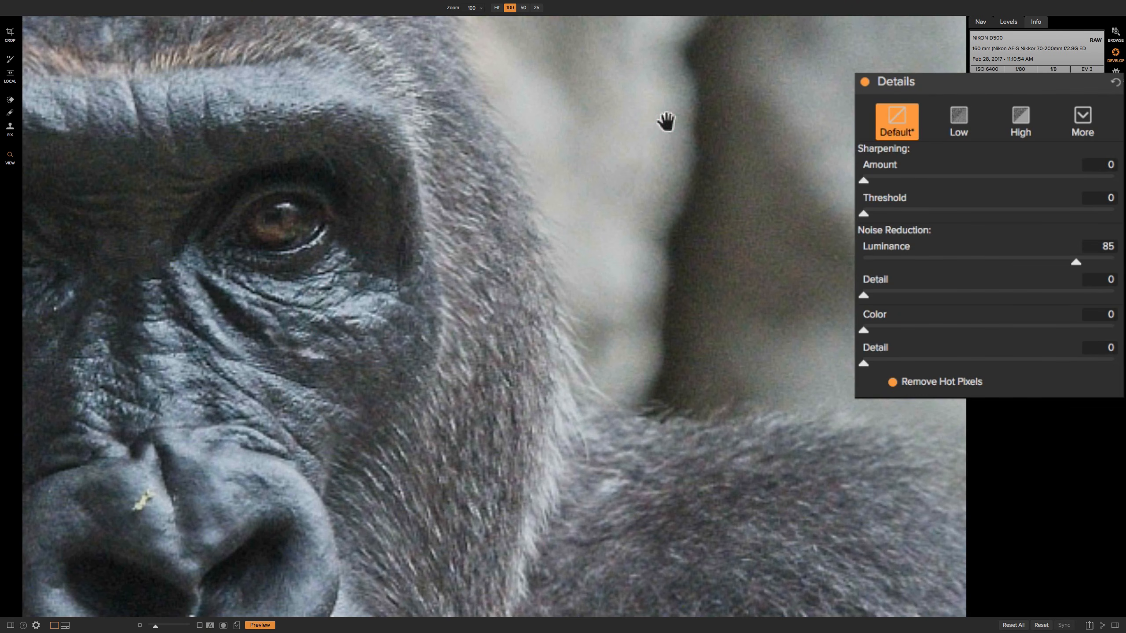
left_click(666, 107)
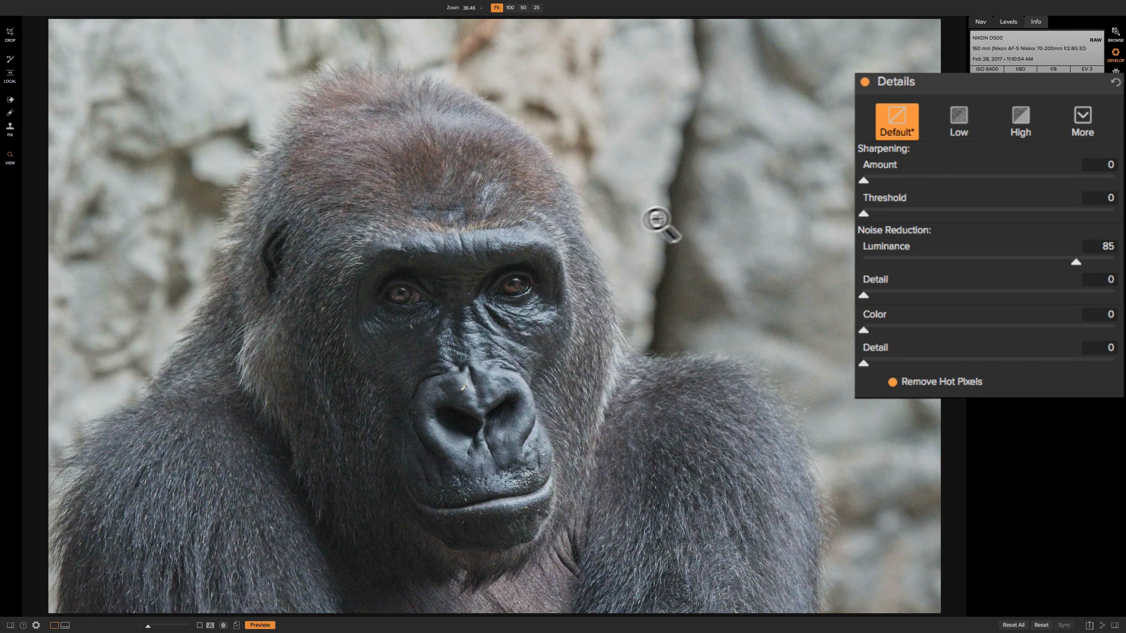
left_click(459, 307)
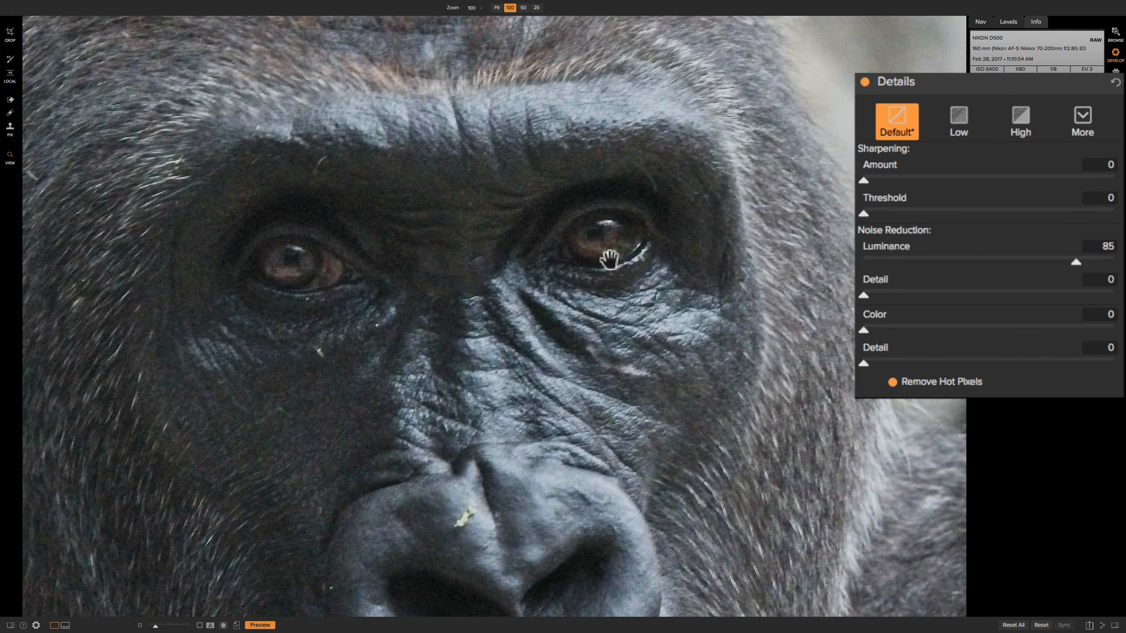
left_click_drag(610, 260, 350, 299)
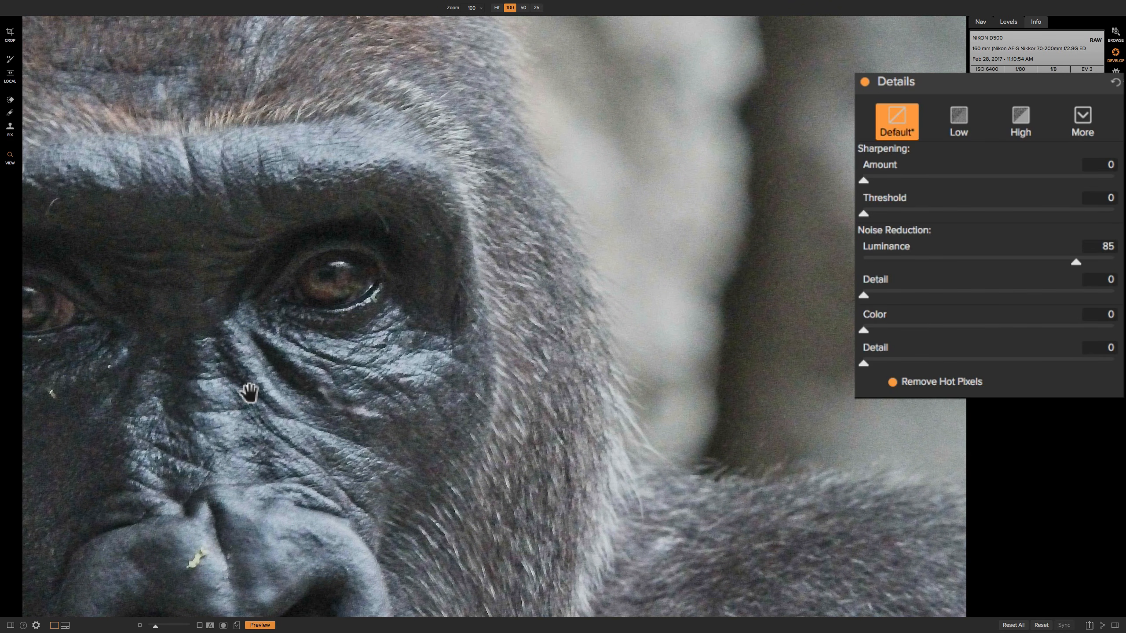
Lower the luminance noise reduction on the gorilla photo to 40.
left_click(978, 259)
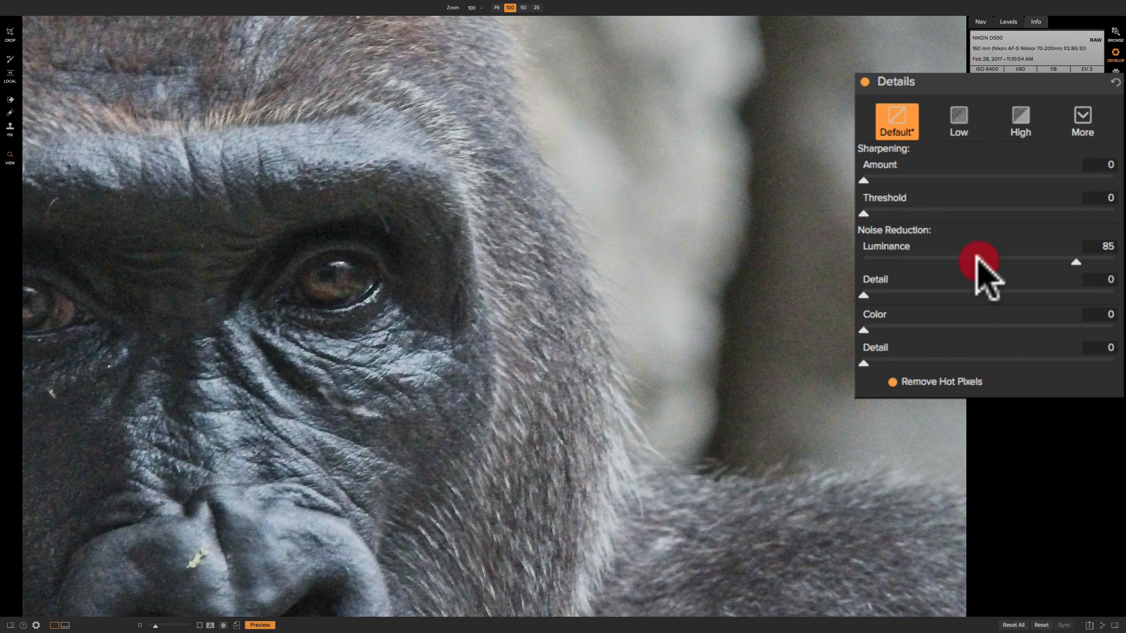
left_click_drag(978, 260, 963, 260)
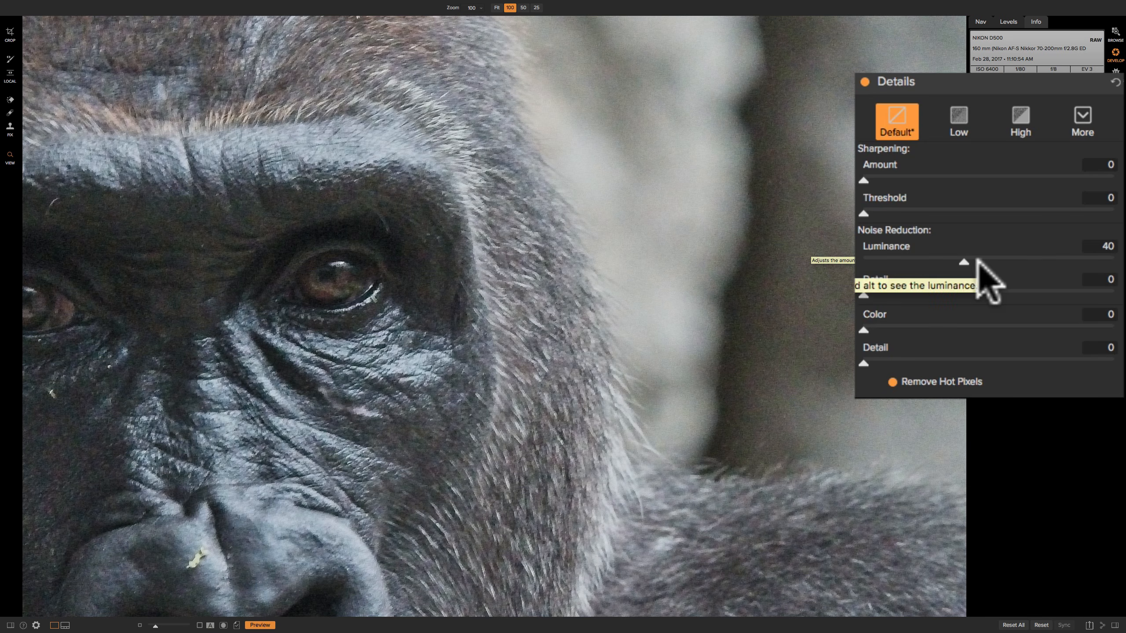
left_click(862, 293)
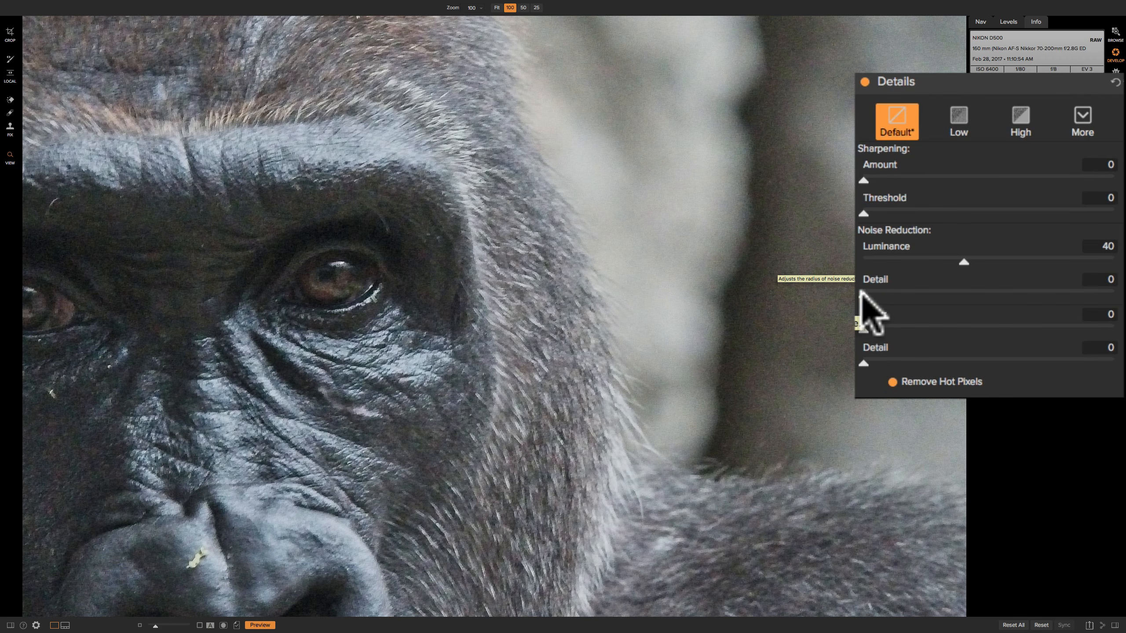
mouse_move(860, 293)
left_mouse_down()
mouse_move(1112, 295)
mouse_move(941, 305)
mouse_move(862, 296)
left_mouse_up()
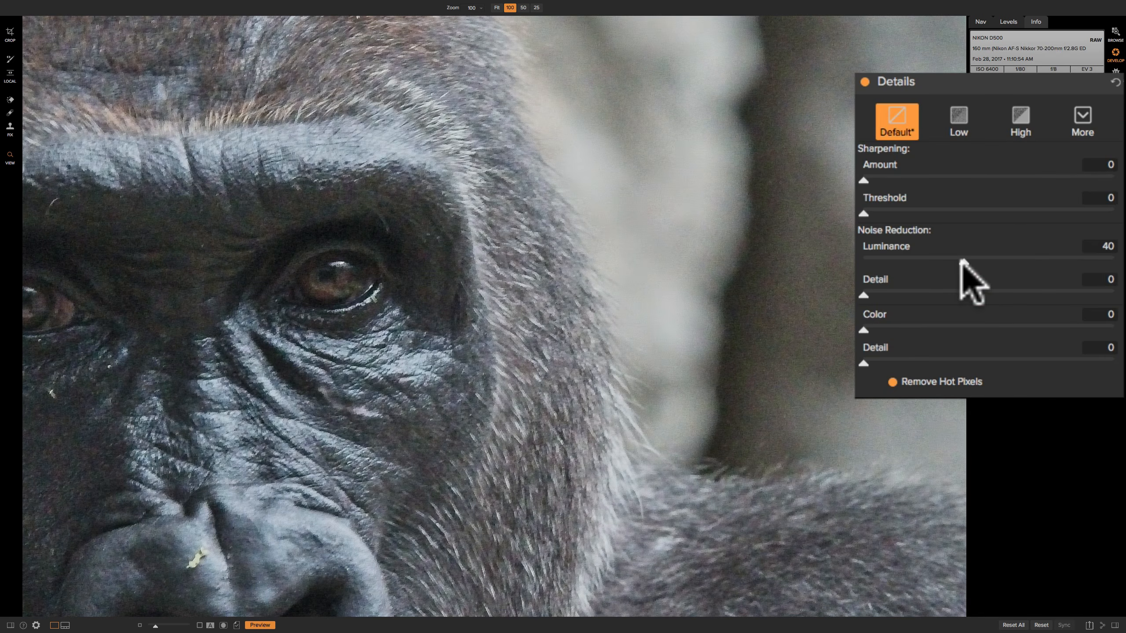
Try the luminance noise reduction's Detail at 99 and return it to 0.
left_click(963, 262)
left_click(874, 295)
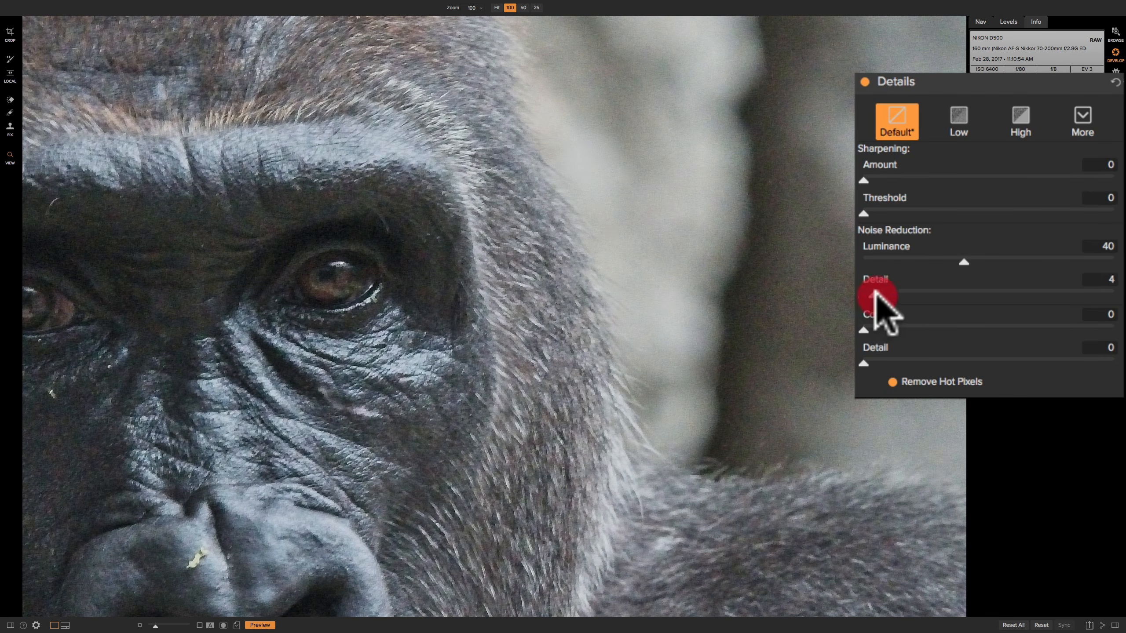
left_click_drag(875, 296, 1111, 295)
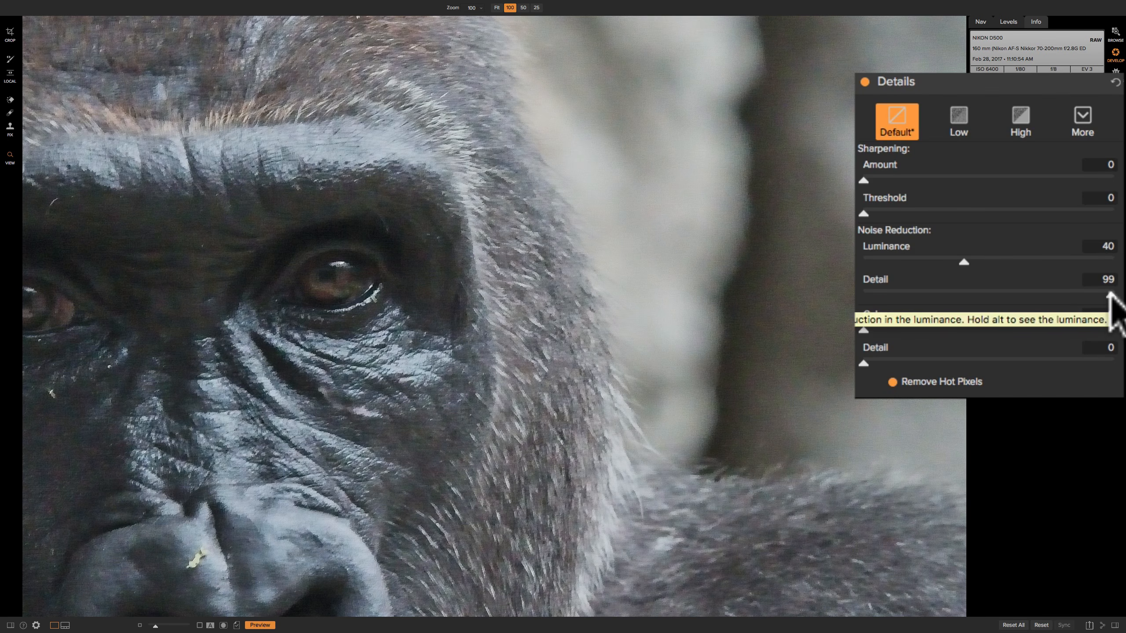
left_click_drag(1111, 295, 863, 295)
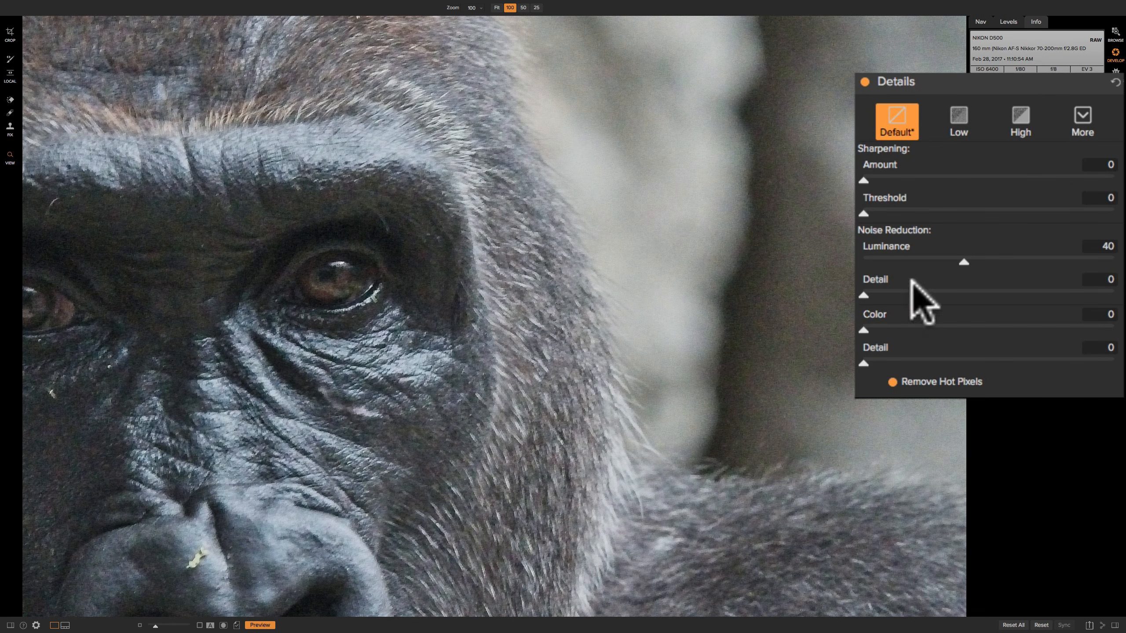
left_click(862, 295)
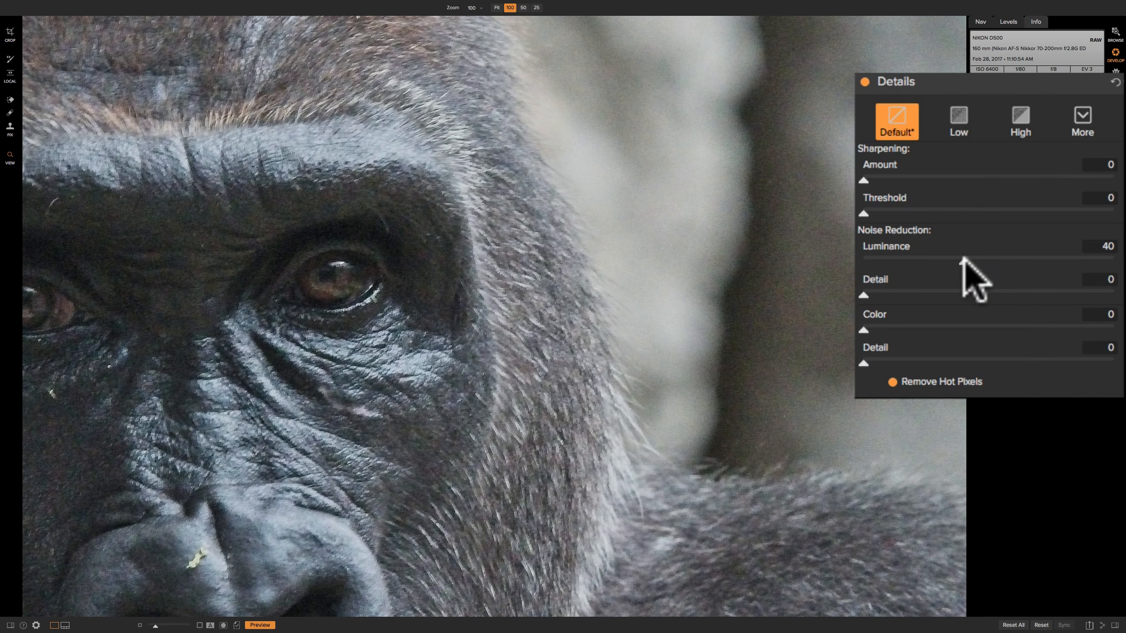
Try the luminance noise reduction at 100 with its Detail at 100, and return the Detail to 0.
left_click_drag(964, 262, 1118, 262)
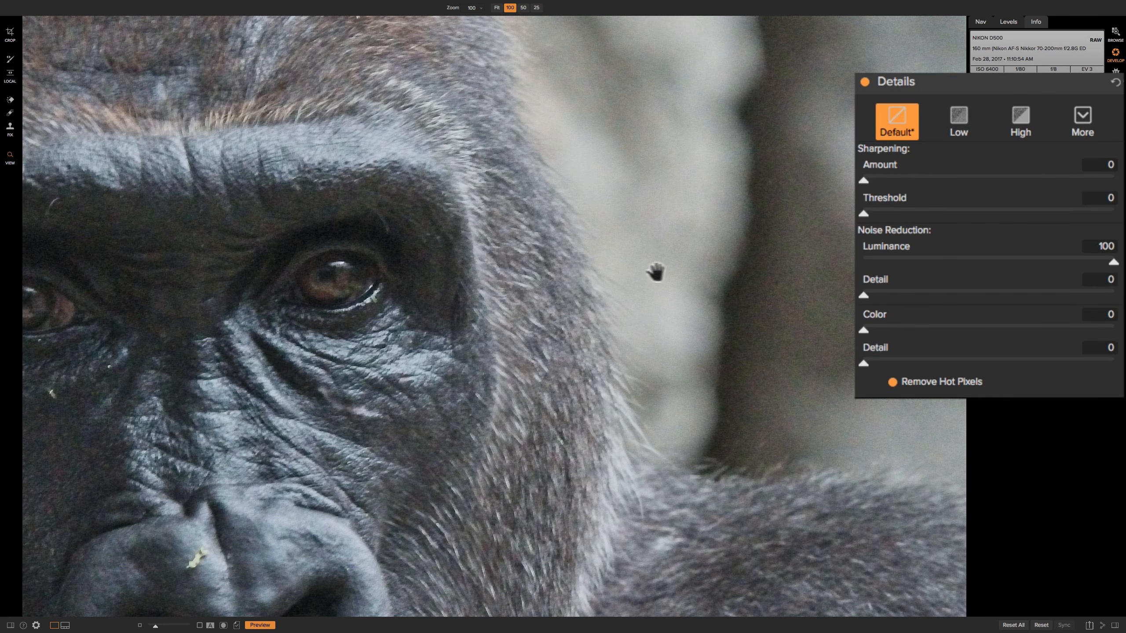
left_click_drag(863, 296, 1122, 295)
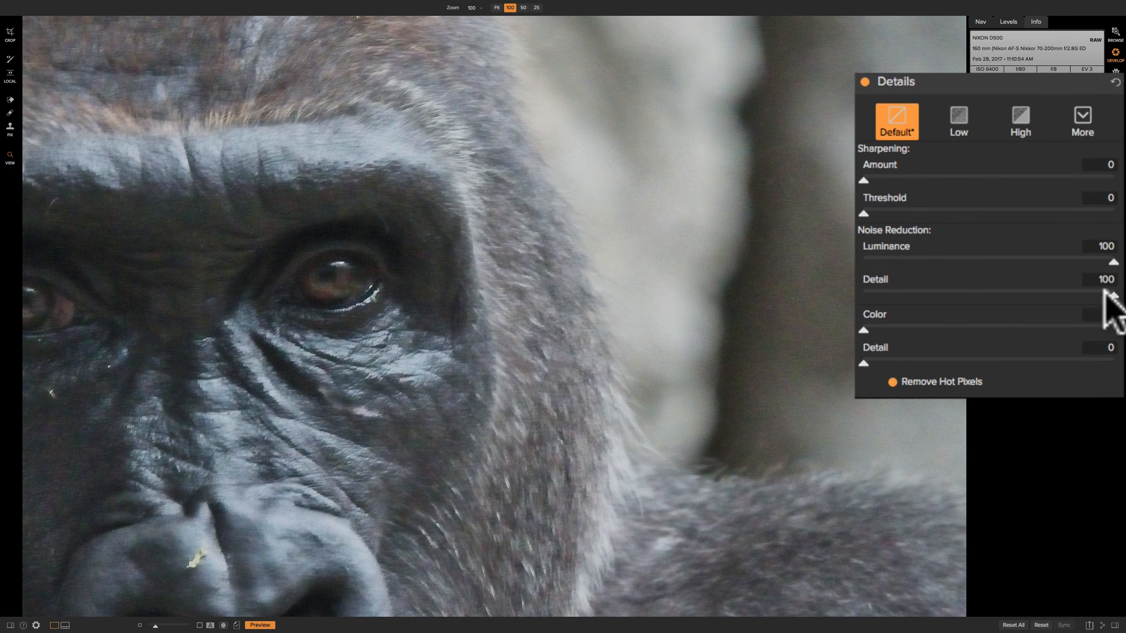
left_click_drag(1112, 295, 863, 296)
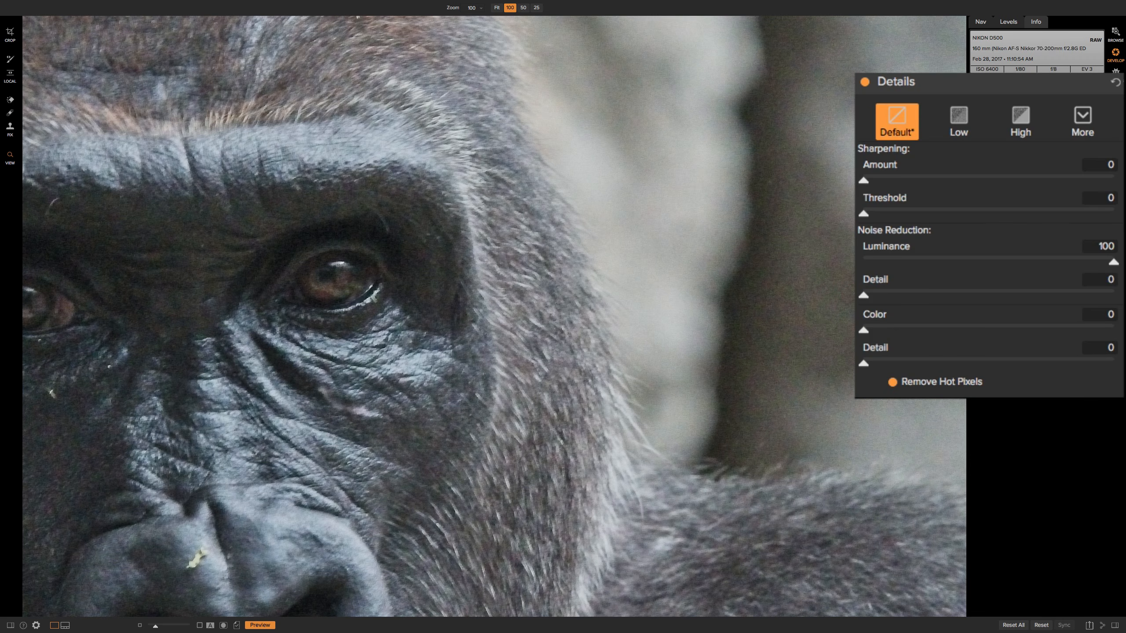
Set the luminance noise reduction to 41 with the luminance-only preview, and keep its Detail at 0.
left_click_drag(1110, 263, 912, 264)
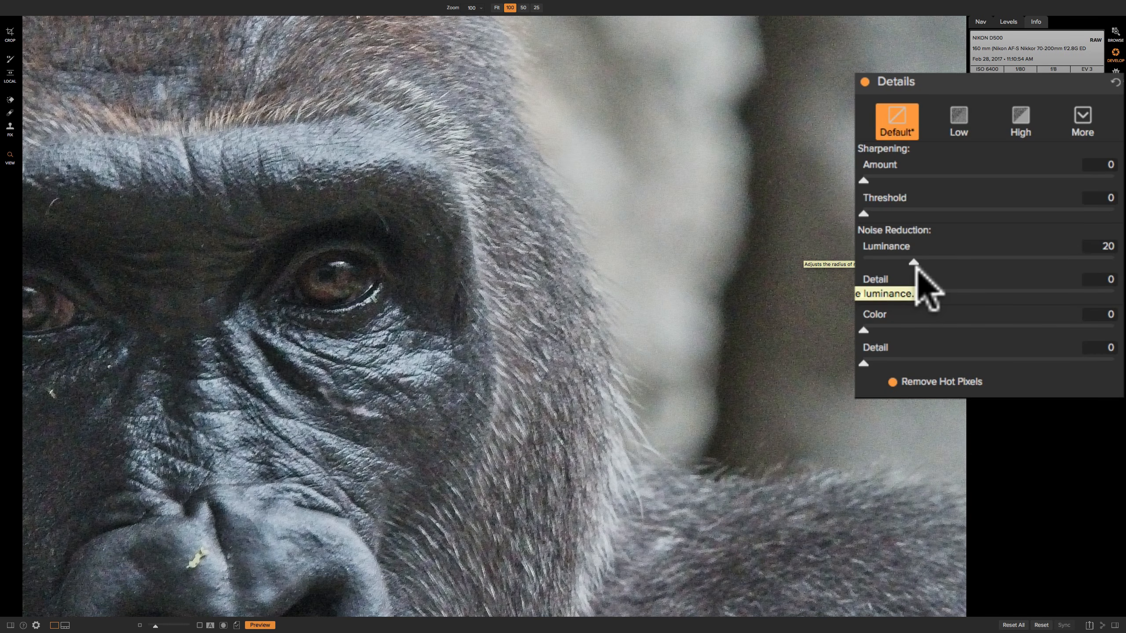
key("alt")
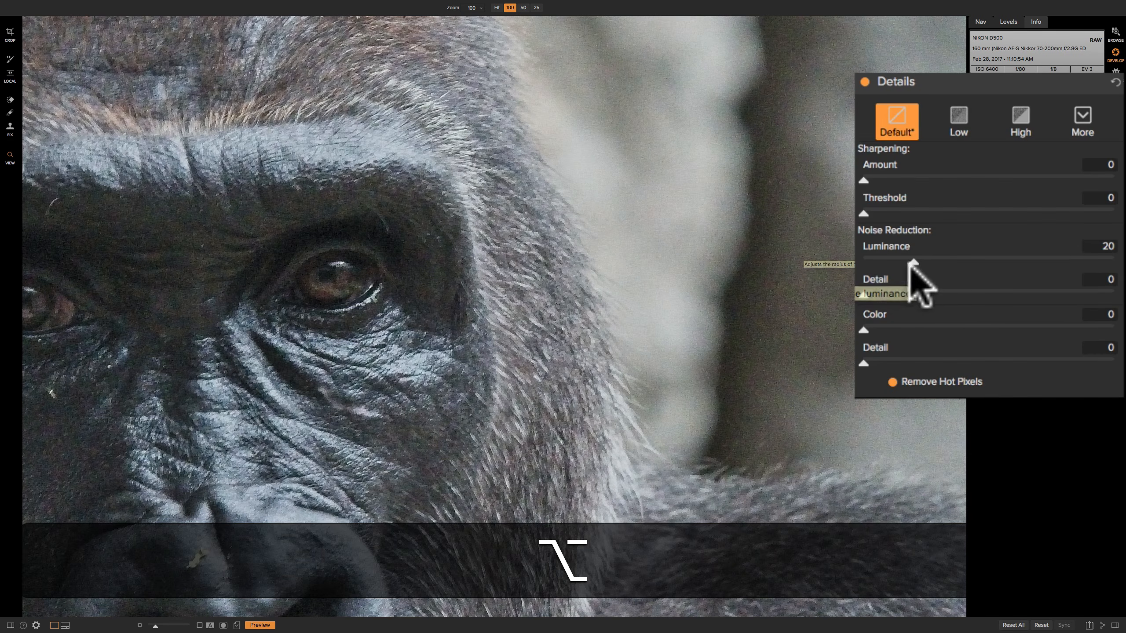
left_click_drag(913, 262, 973, 263)
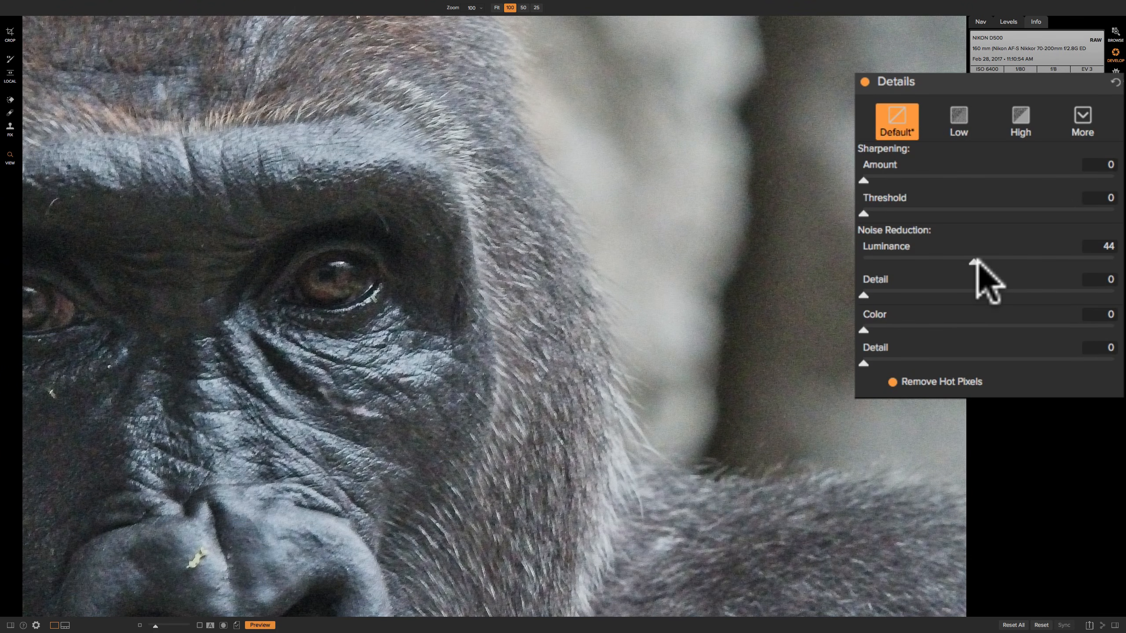
left_click_drag(975, 262, 966, 262)
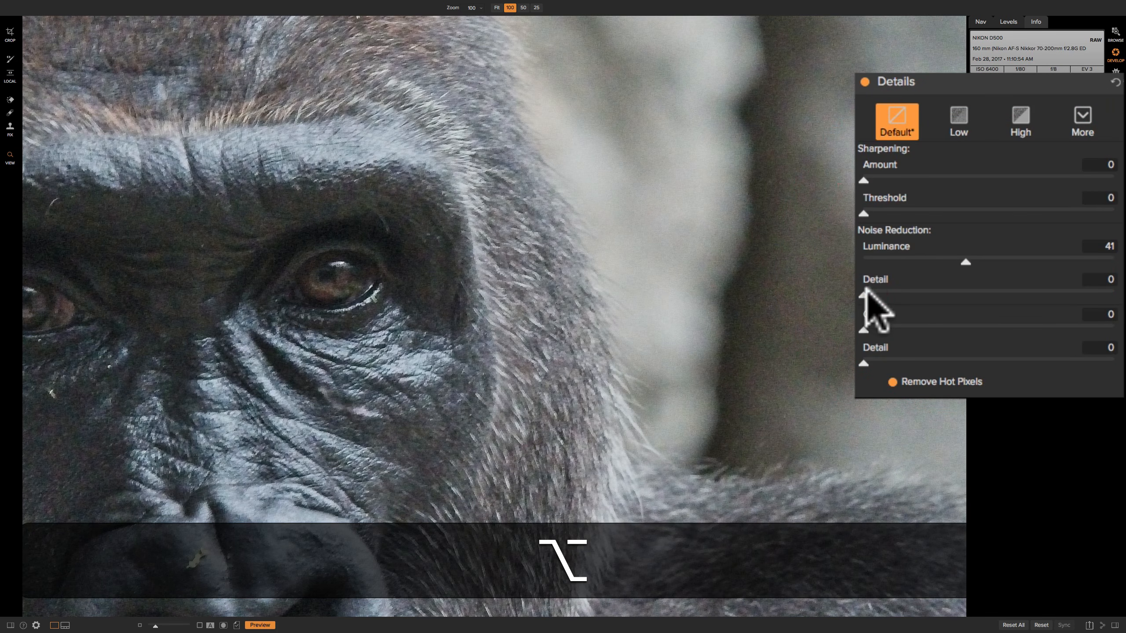
mouse_move(865, 295)
left_mouse_down()
mouse_move(940, 296)
mouse_move(856, 291)
left_mouse_up()
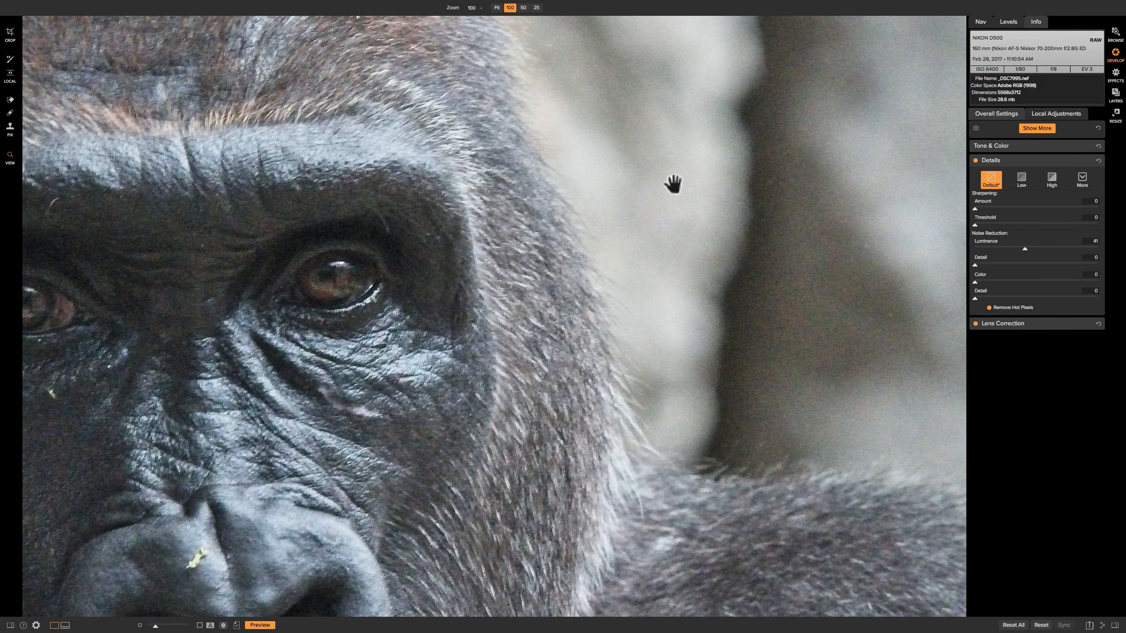
Return to the thumbnail grid of photos and open the two-deer photo _DSC1438.nef in the Develop module.
left_click(1115, 35)
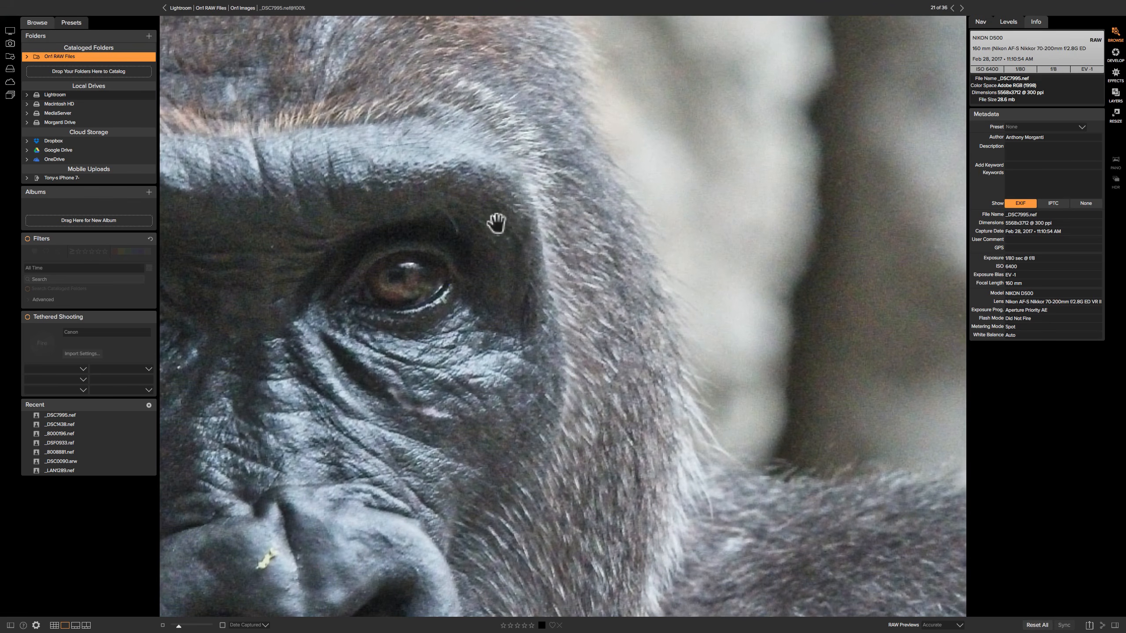
key("g")
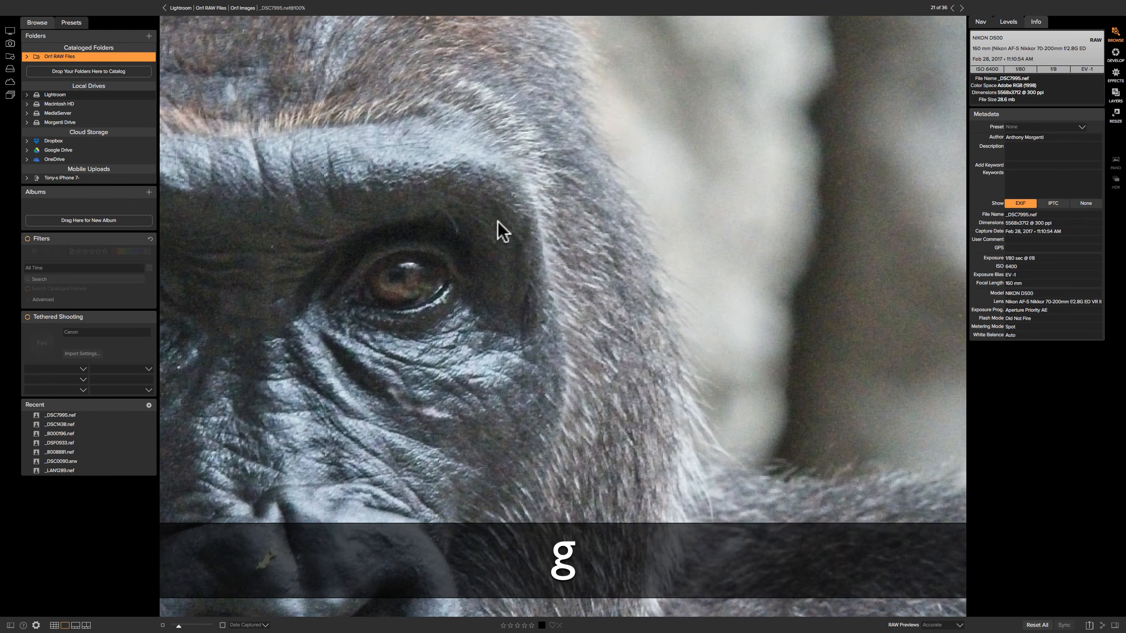
key("g")
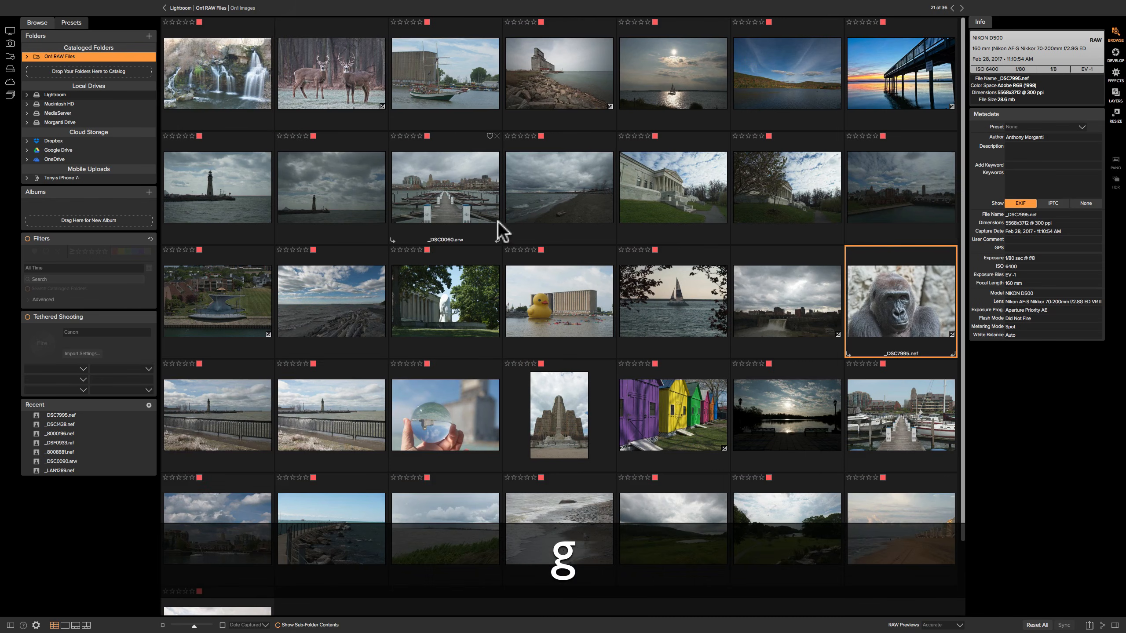
double_click(359, 73)
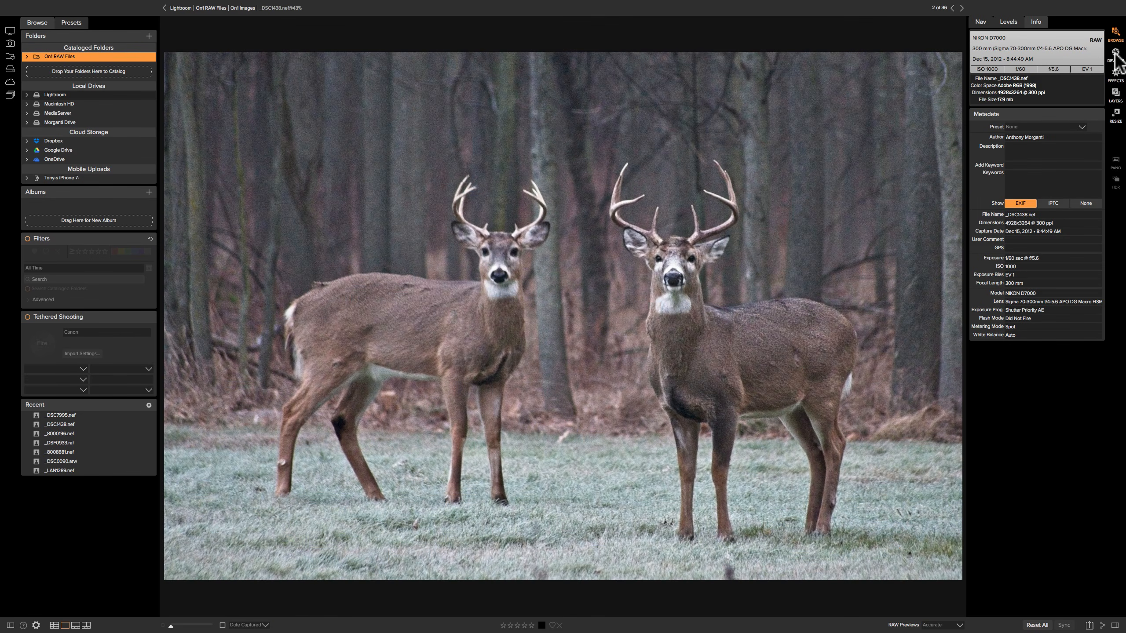
left_click(1114, 54)
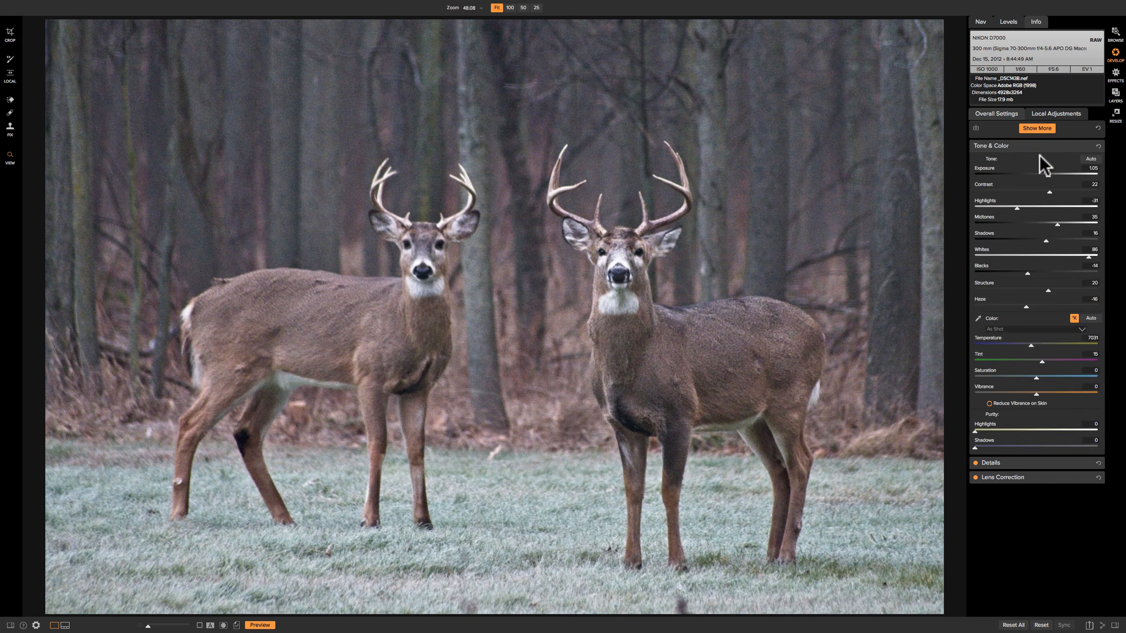
Collapse the Tone & Color settings, expand the Details settings and magnify the deer photo to 225%.
left_click(1039, 145)
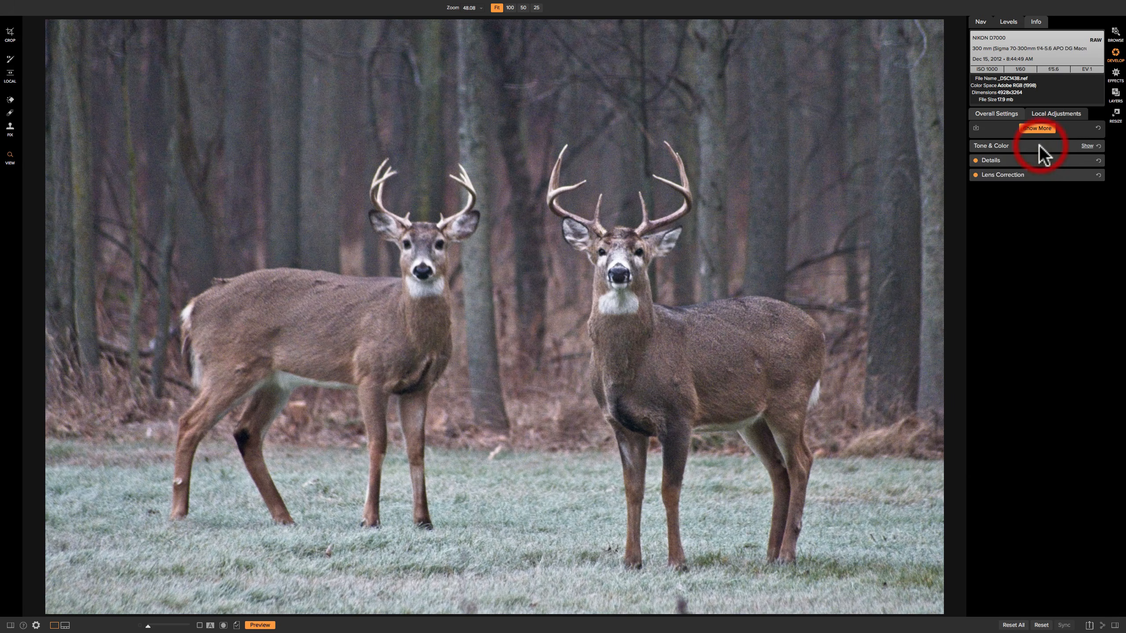
left_click(1027, 161)
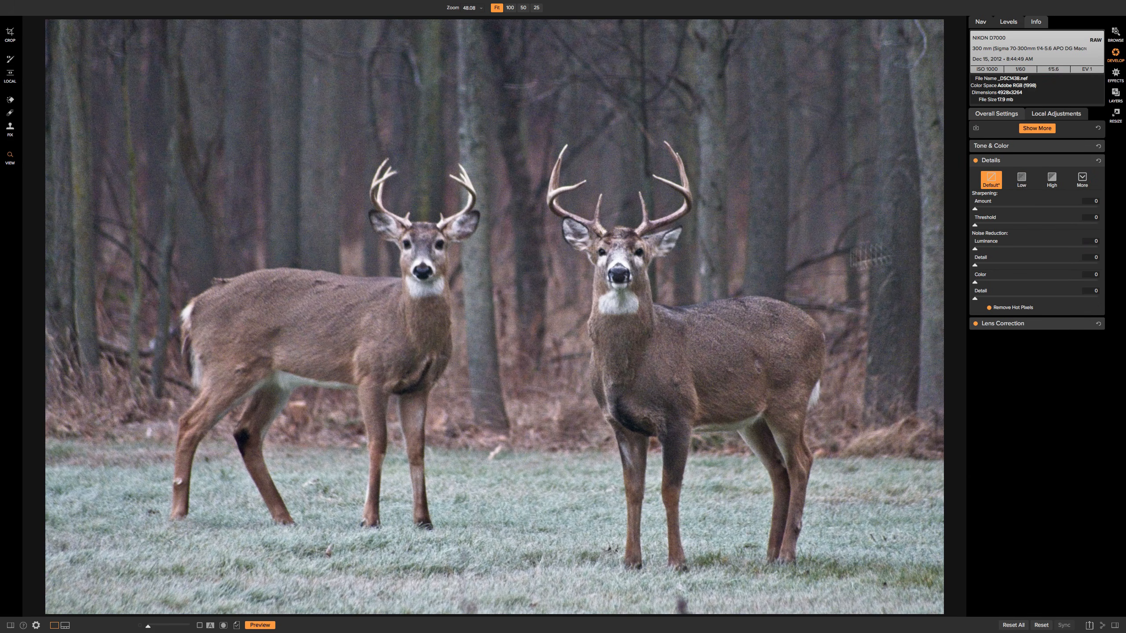
left_click(481, 226)
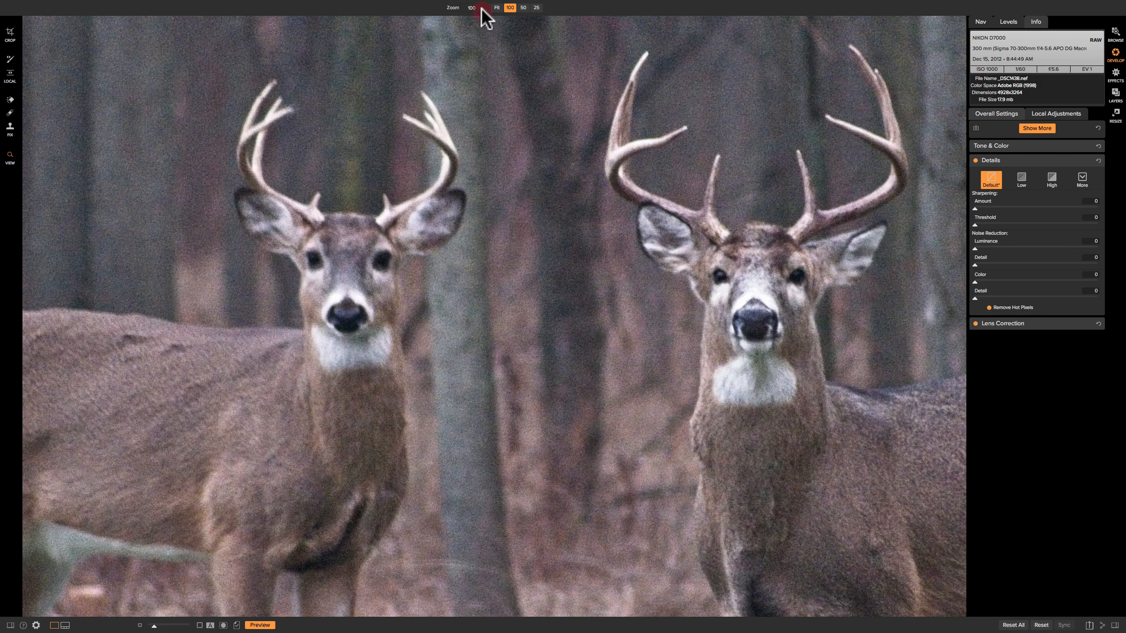
left_click(482, 10)
left_click(466, 16)
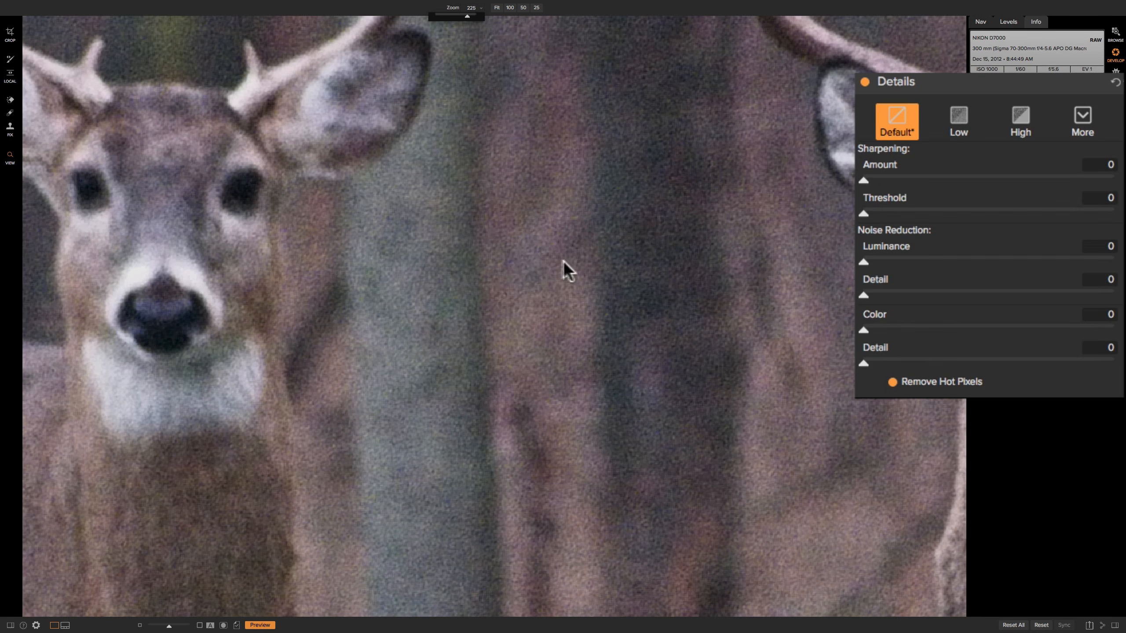
Try a slight amount of color noise reduction on the deer photo and reset it to 0.
left_click(869, 328)
left_click_drag(871, 329, 891, 326)
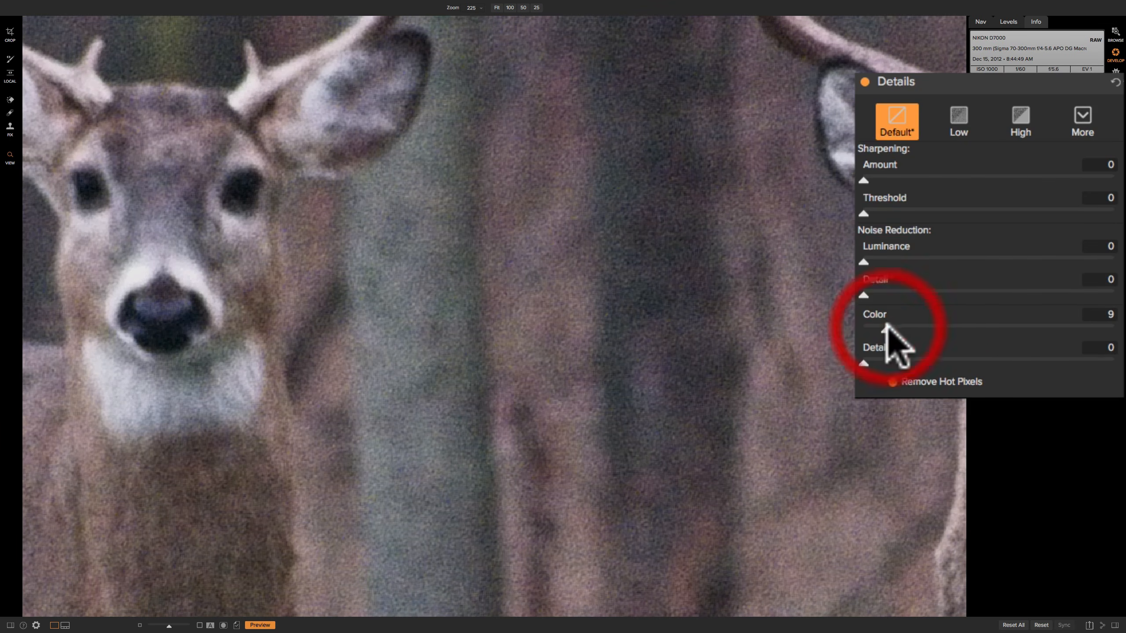
double_click(913, 326)
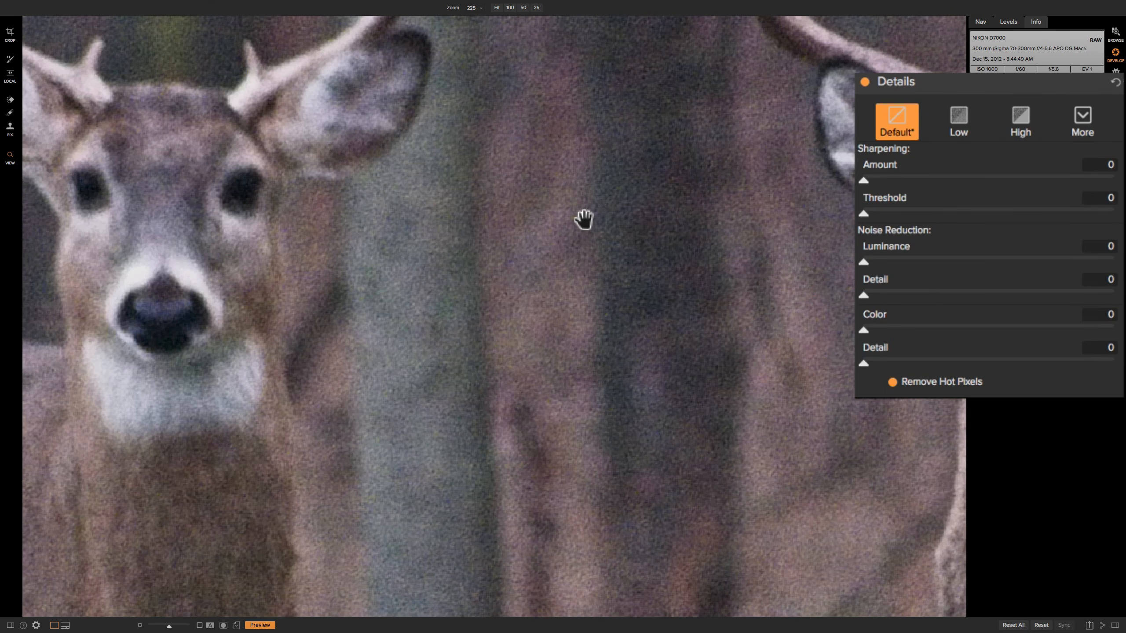
Set the color noise reduction and its Detail to 100, comparing the deer photo with the Details adjustments switched off and on.
left_click(863, 329)
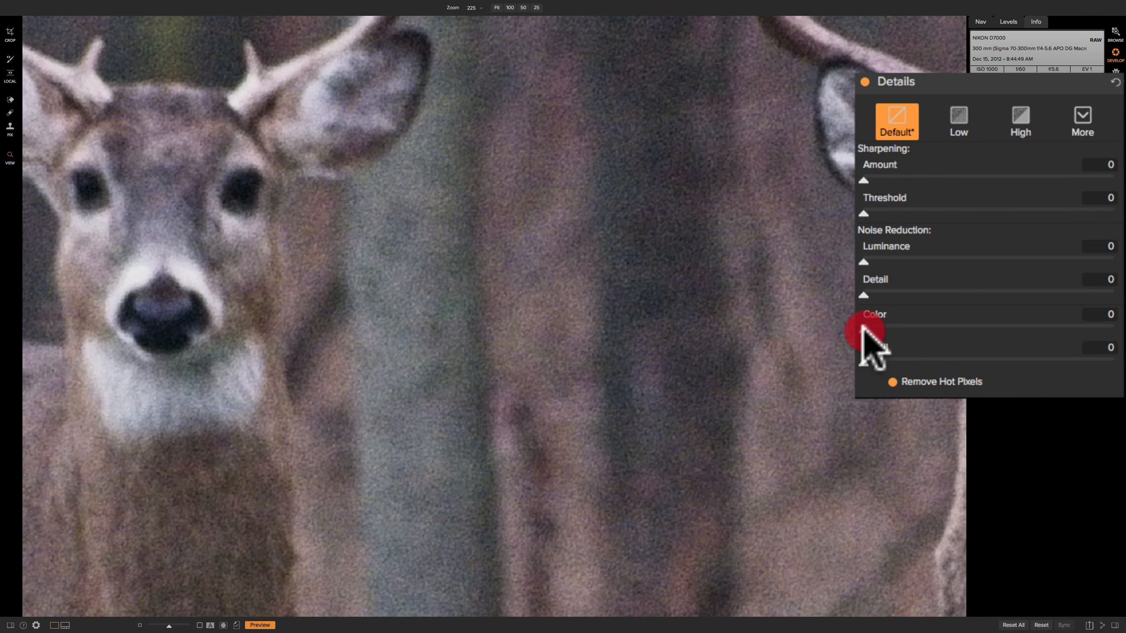
left_click_drag(863, 329, 1121, 329)
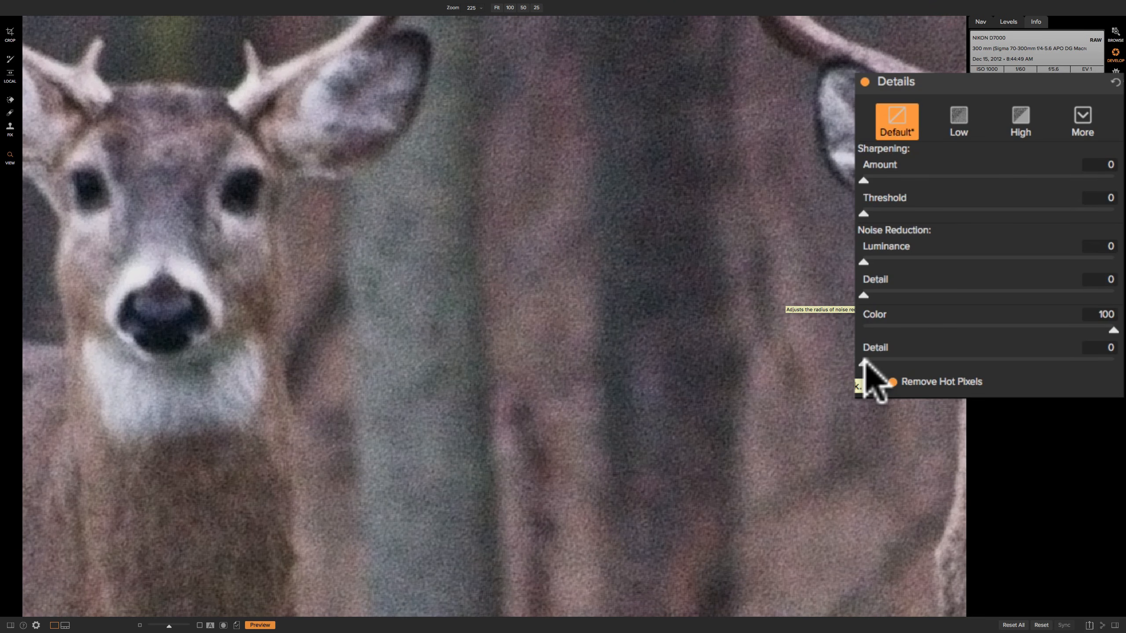
left_click_drag(864, 362, 1114, 365)
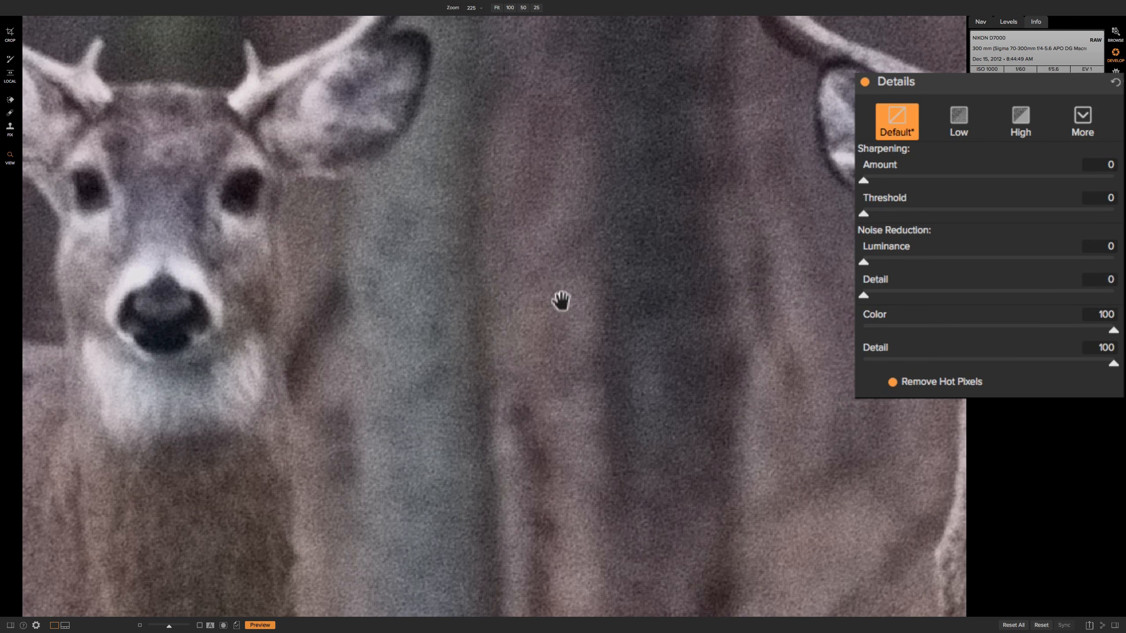
left_click(865, 81)
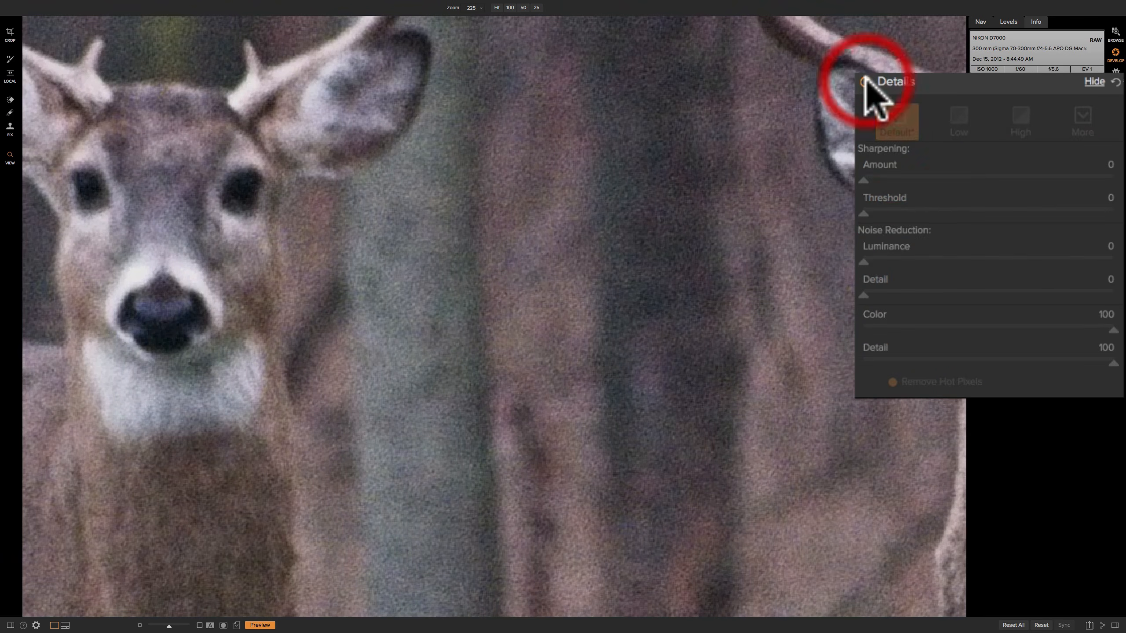
left_click(865, 81)
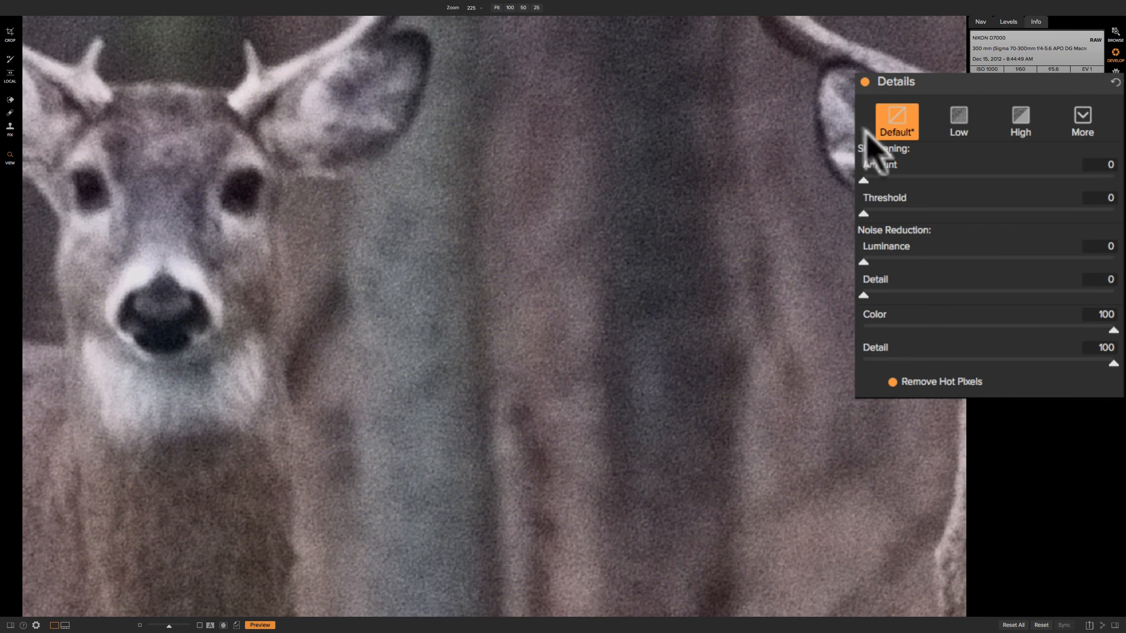
left_click(865, 82)
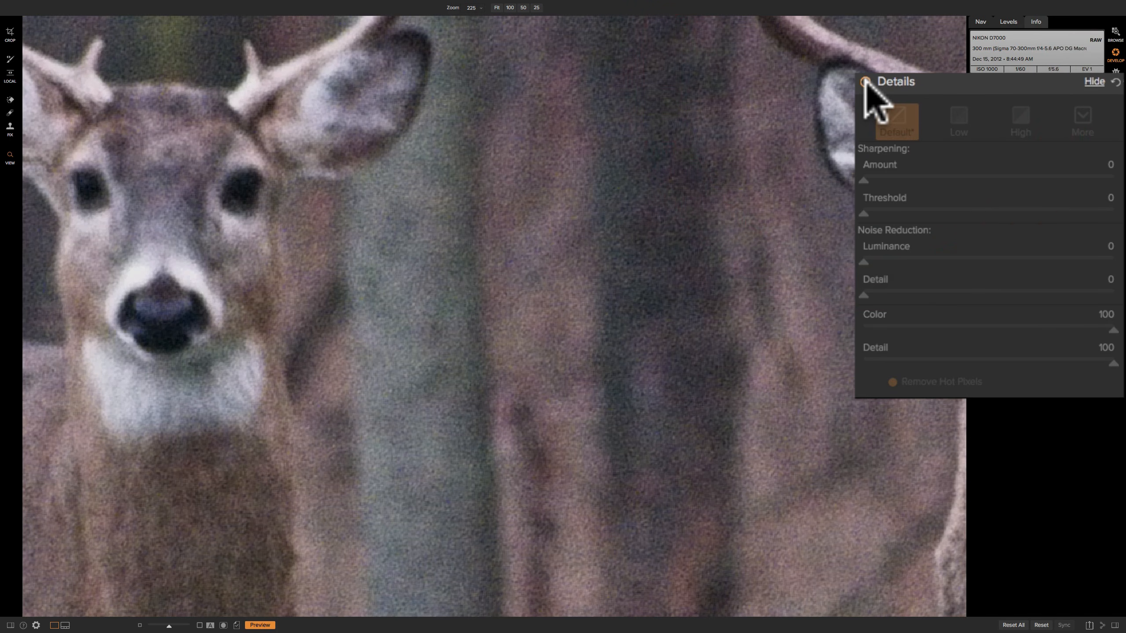
left_click(865, 81)
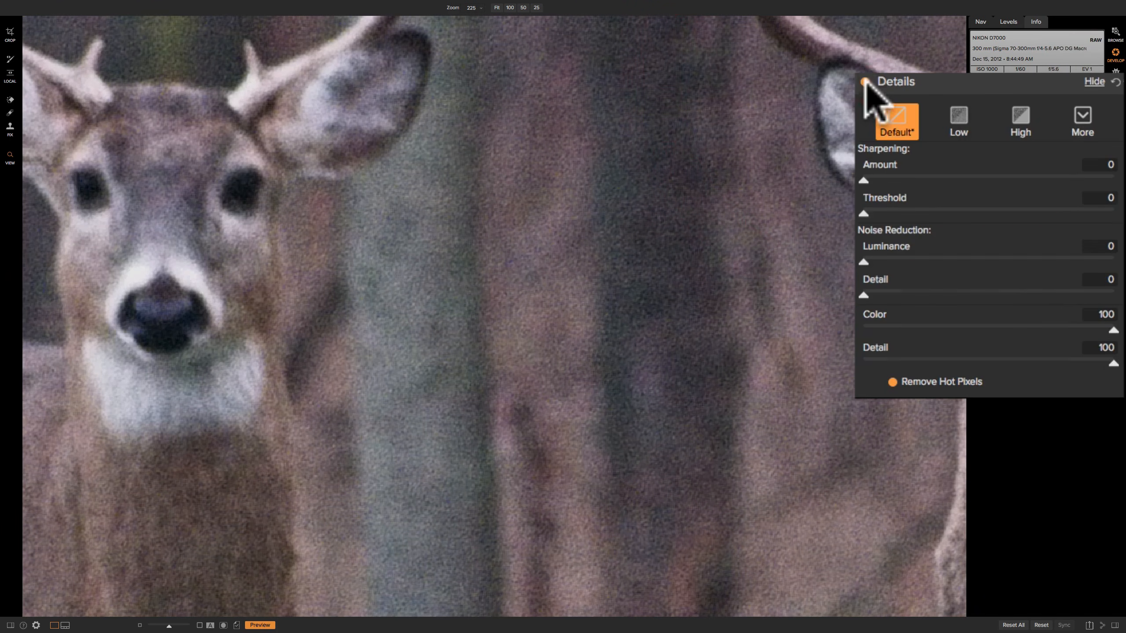
Reset the color noise reduction and its Detail to 0 and try color amounts up to 57 while previewing the color mask.
double_click(1109, 329)
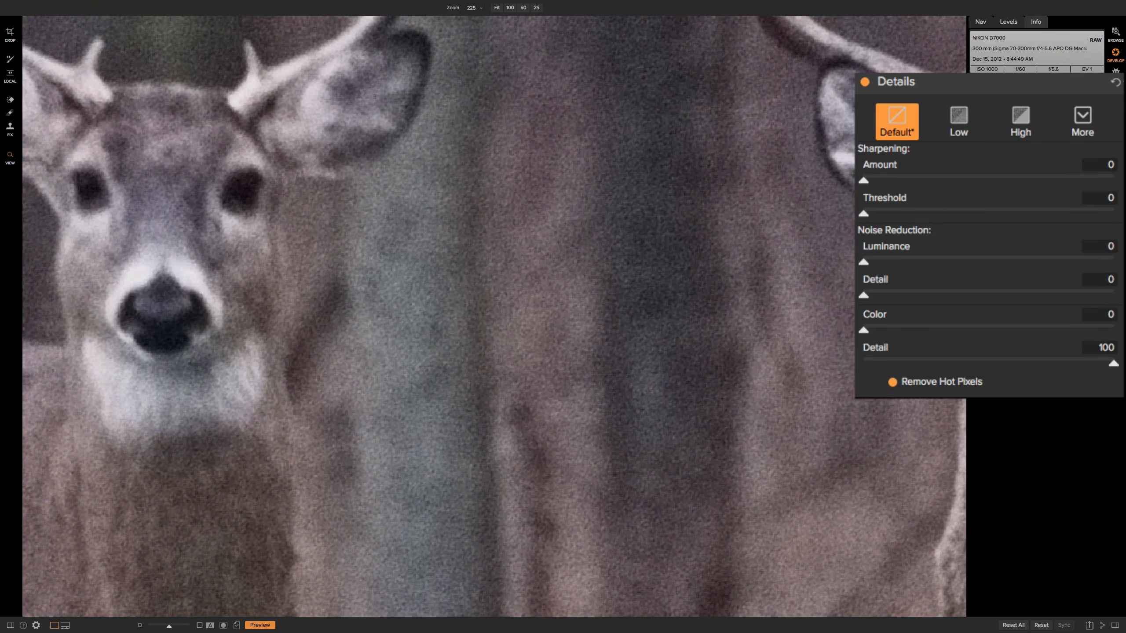
double_click(1113, 364)
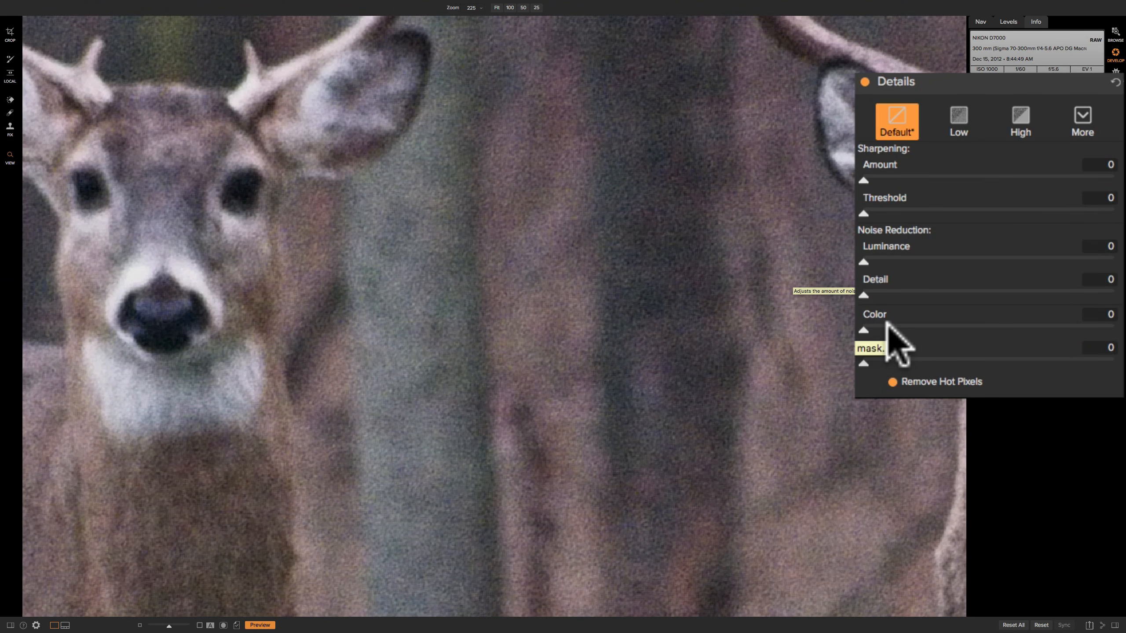
key("alt")
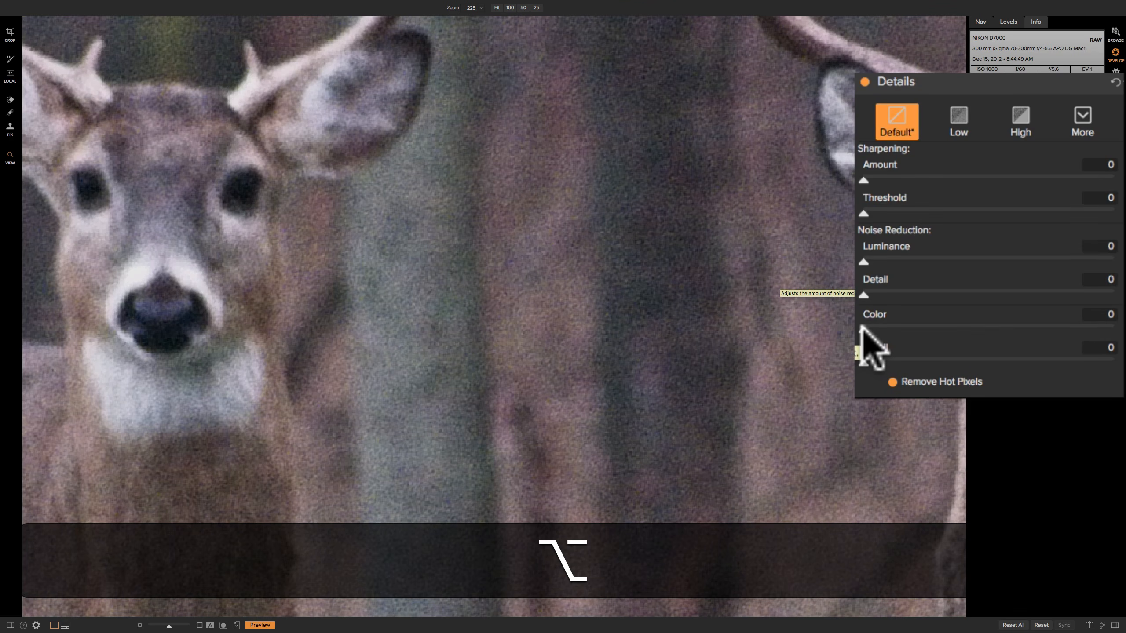
left_click(862, 331, "alt")
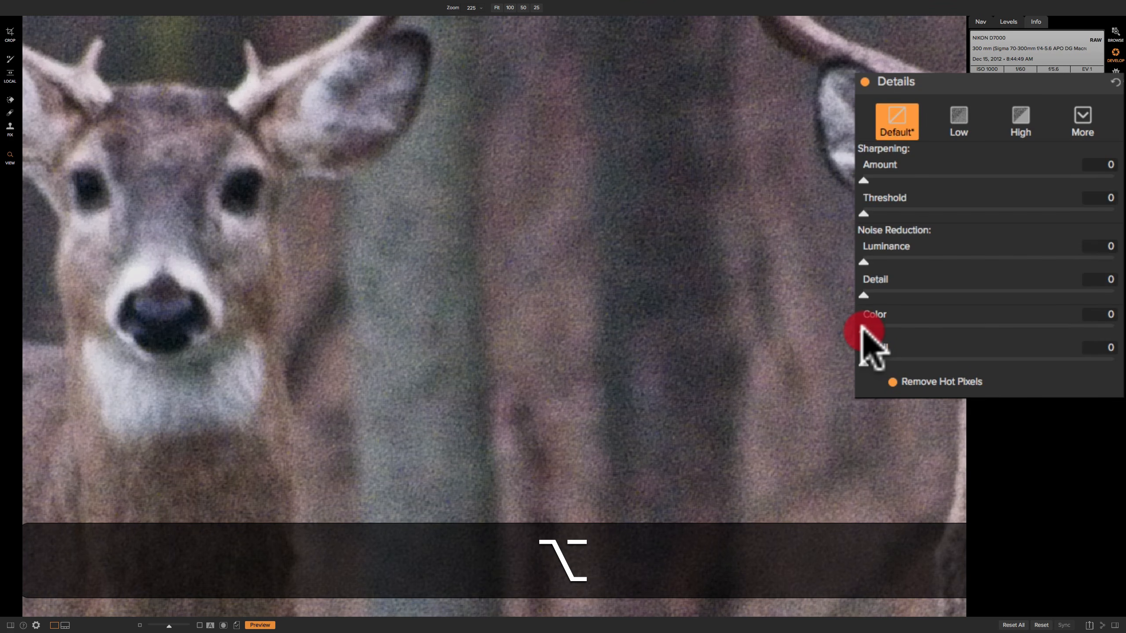
left_click_drag(861, 329, 876, 331)
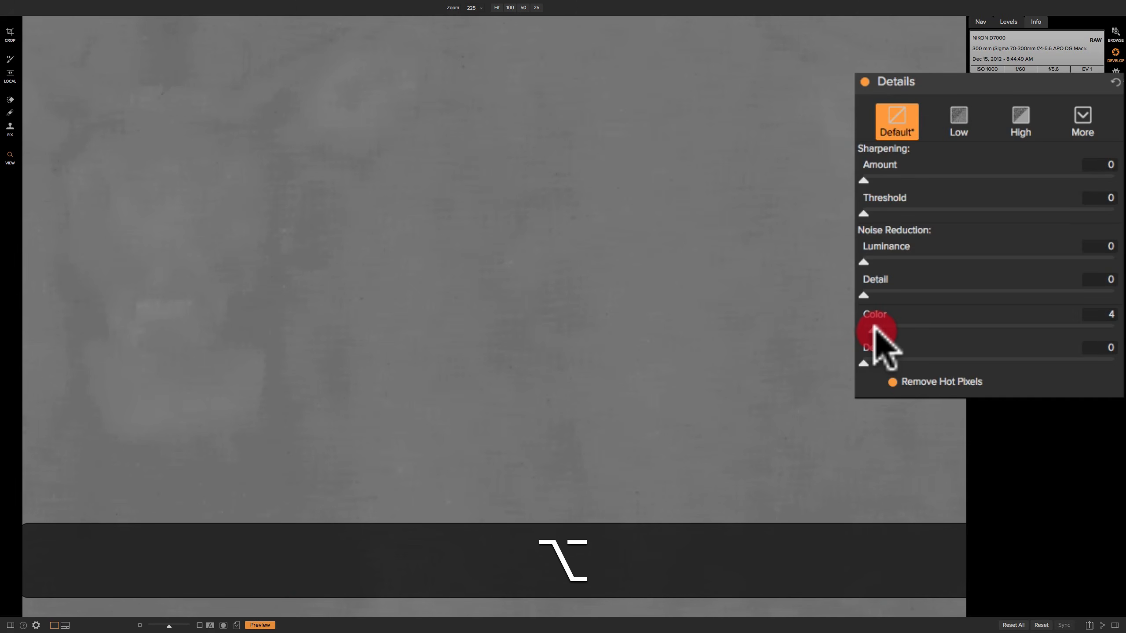
left_click_drag(876, 329, 1007, 328)
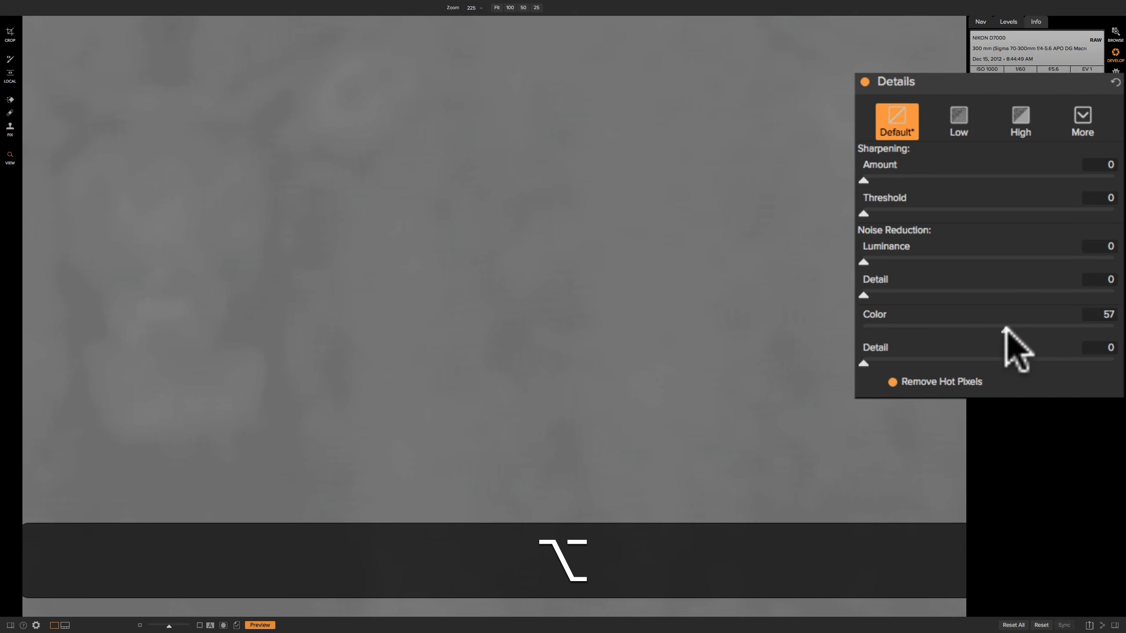
left_click_drag(1007, 328, 880, 328)
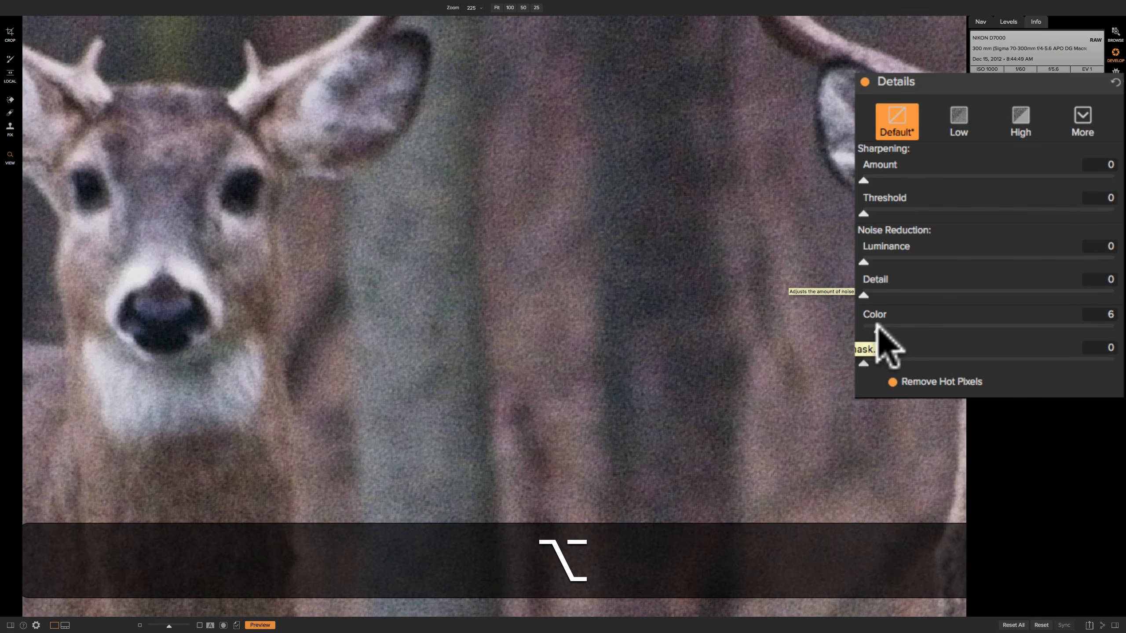
Set the color noise reduction to 32 and its Detail to 25 on the deer photo.
left_click(879, 329)
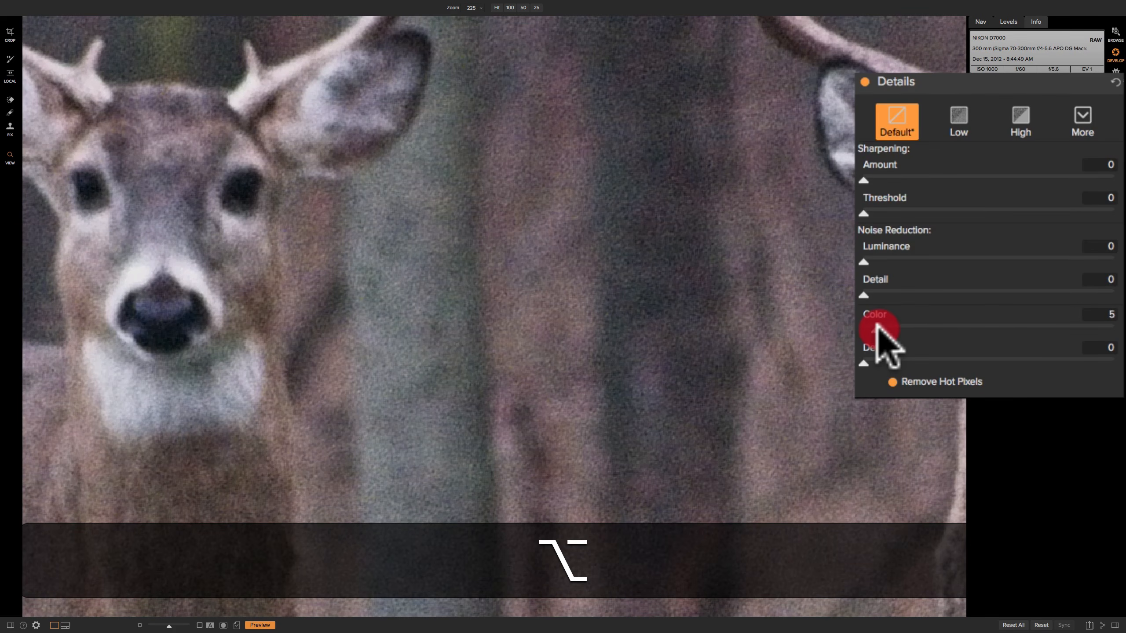
left_click_drag(879, 330, 944, 330)
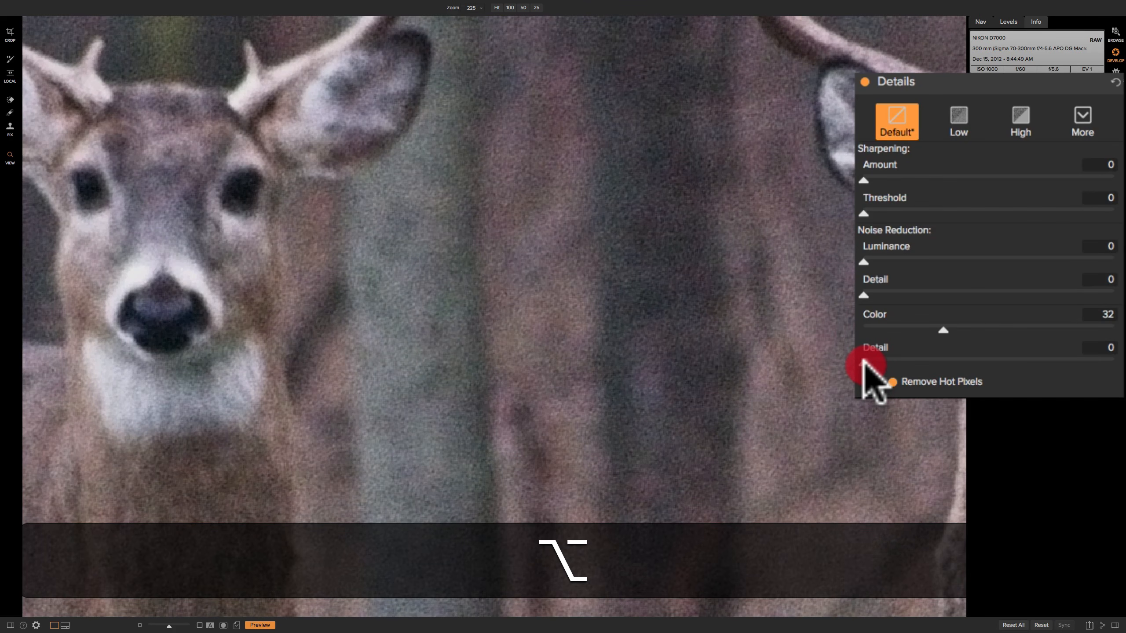
left_click_drag(864, 363, 927, 361)
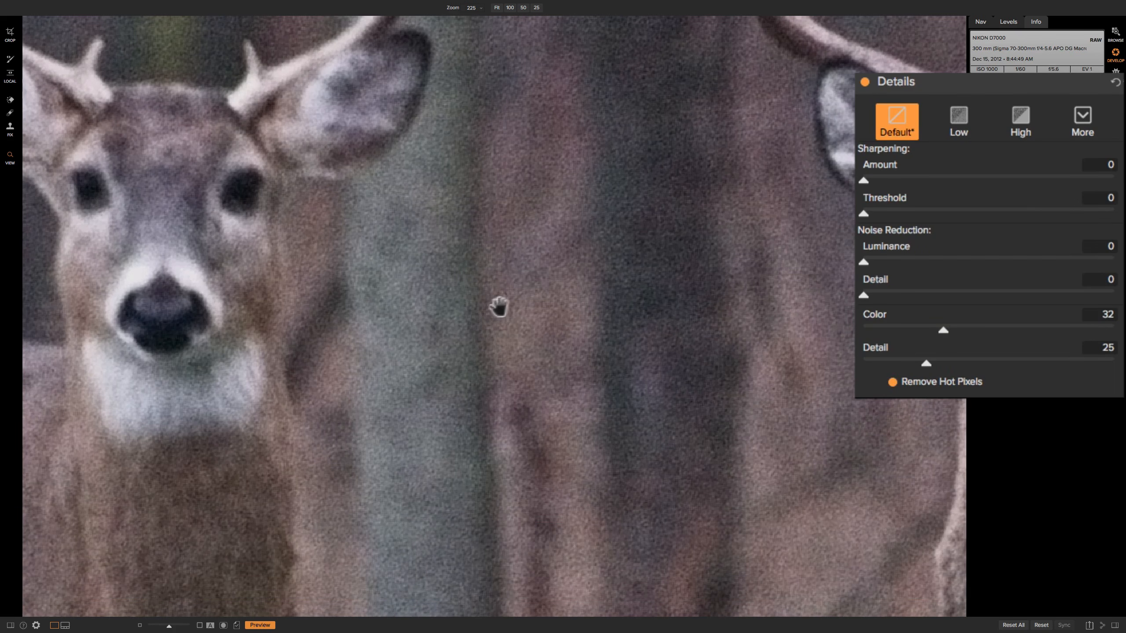
Compare the deer photo with the Details adjustments switched off and on, and raise the color noise reduction to 38.
left_click(865, 82)
left_click(864, 82)
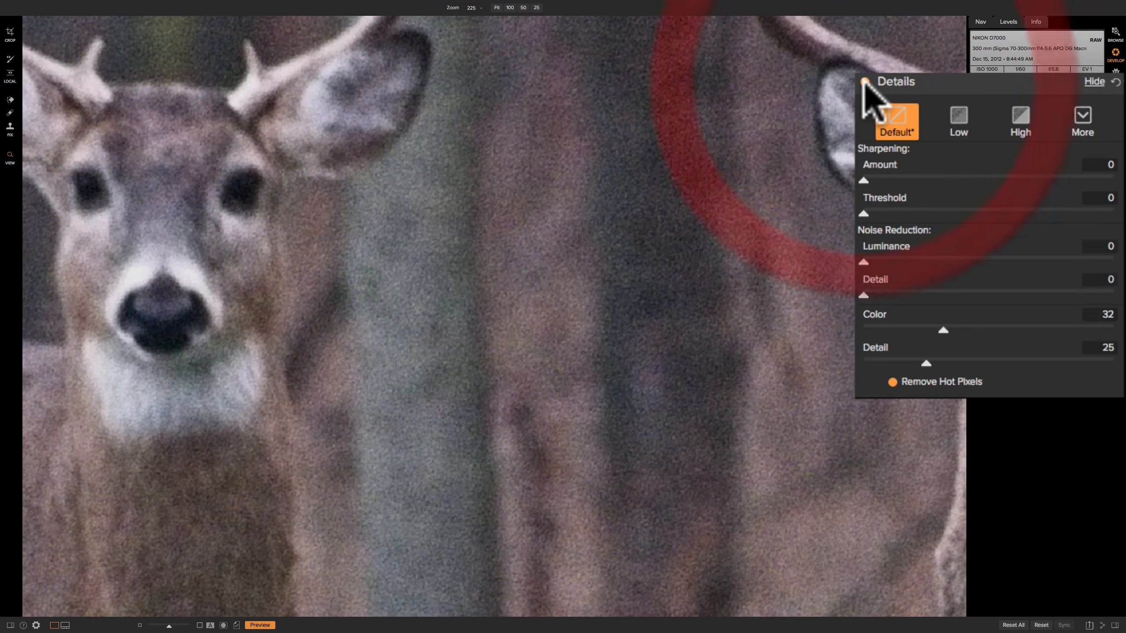
left_click(864, 82)
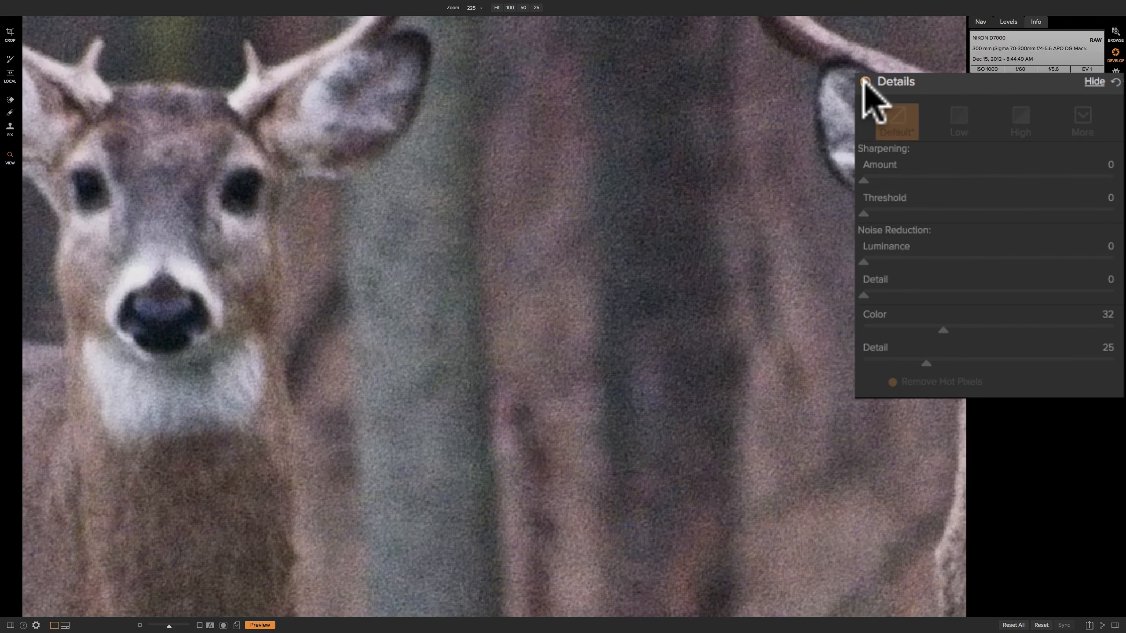
left_click(864, 82)
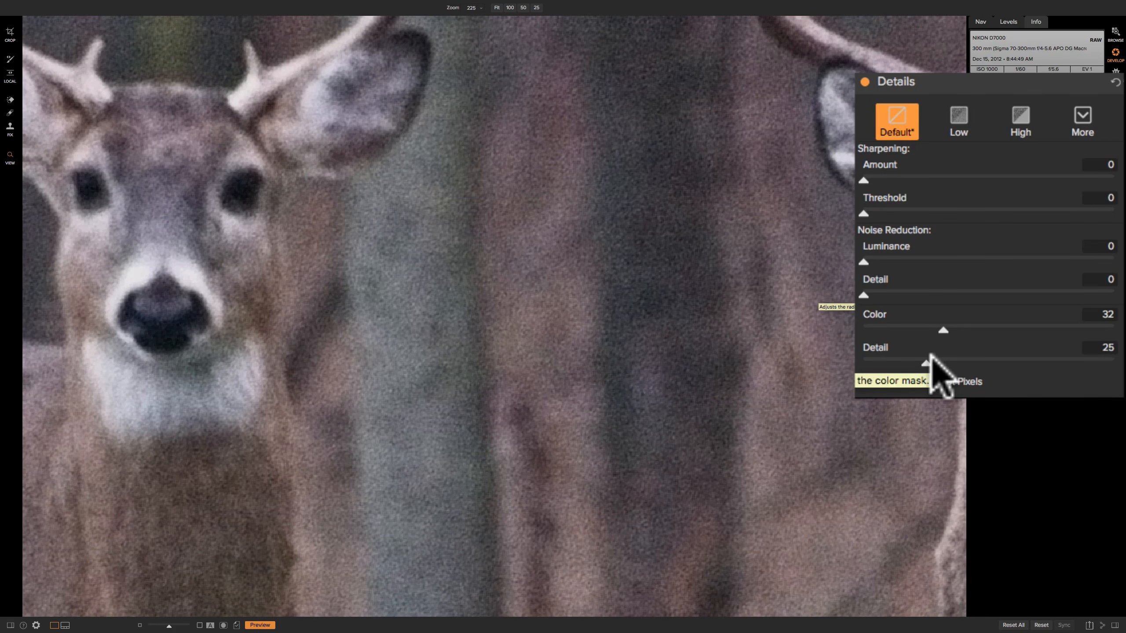
left_click(943, 330, "alt")
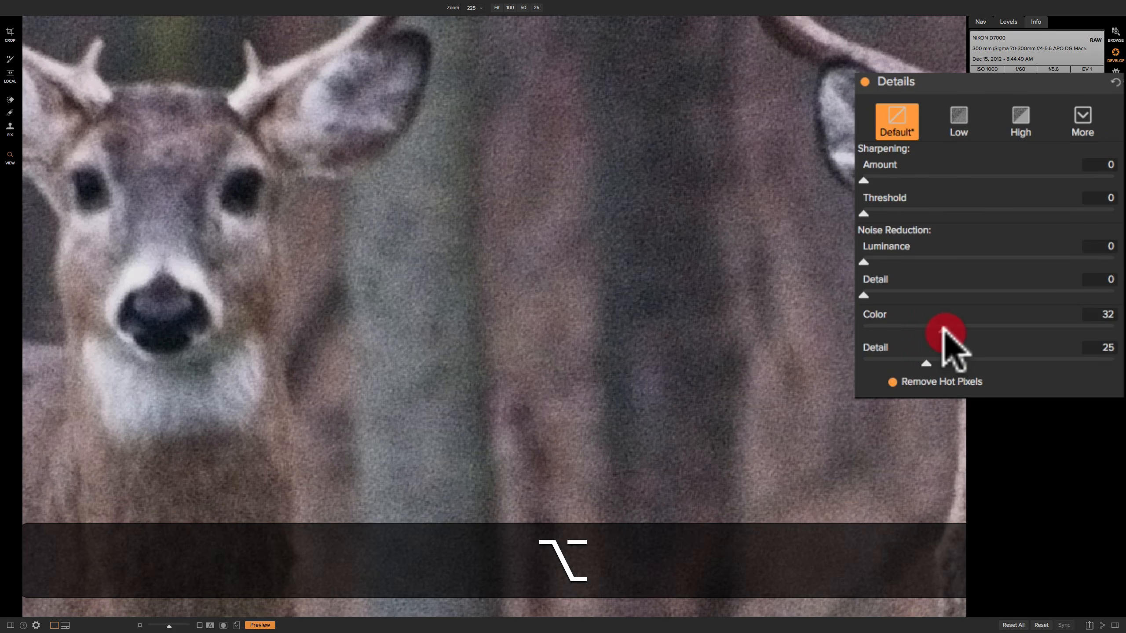
left_click_drag(943, 330, 1021, 284)
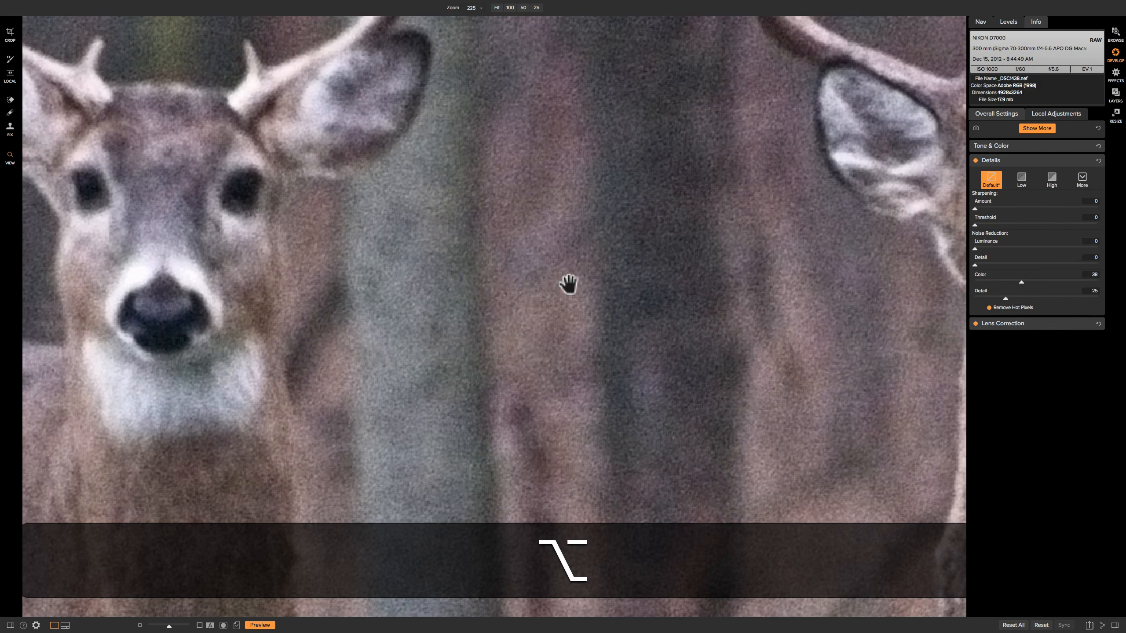
Return to the thumbnail grid, open the gorilla photo _DSC7995.nef in the Develop module and magnify it to 100% around the eye.
left_click(1117, 31)
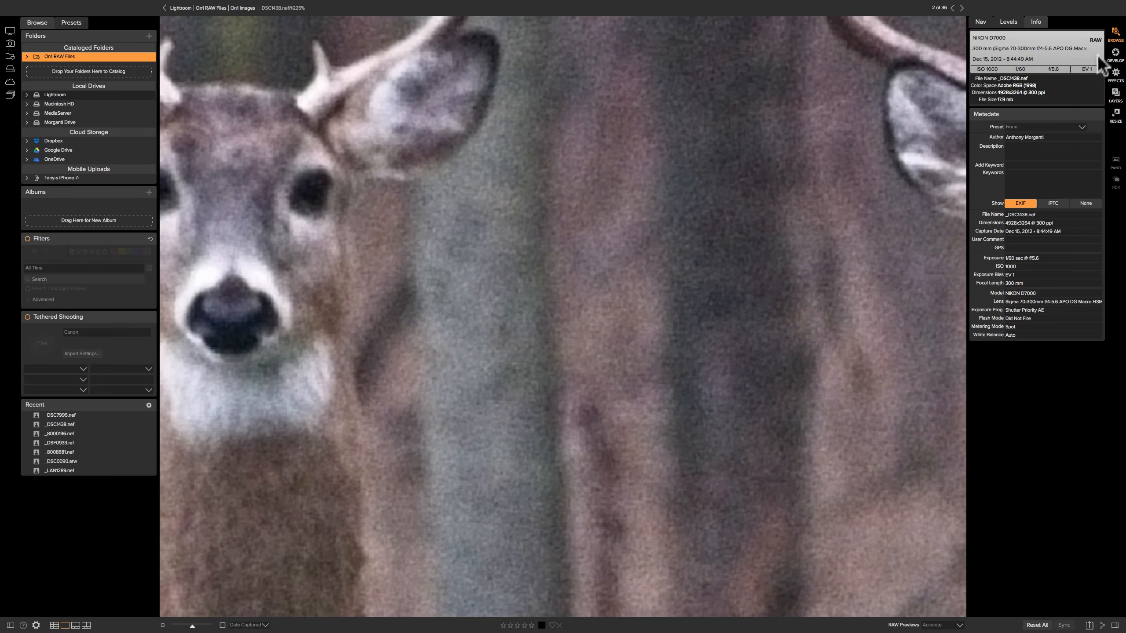
key("g")
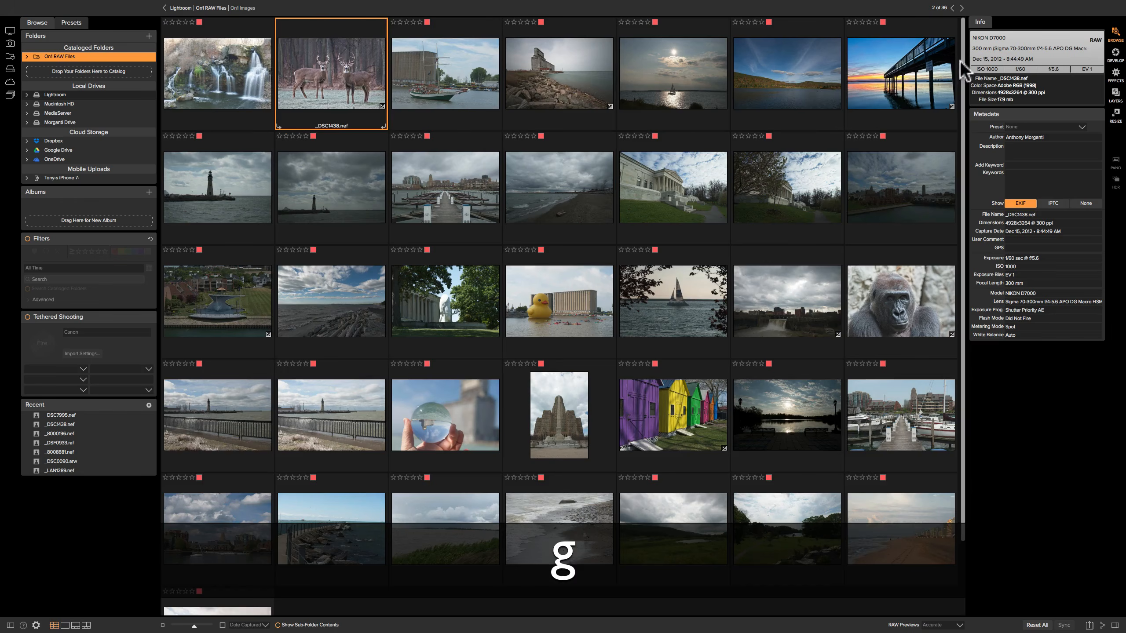
left_click(889, 301)
double_click(889, 301)
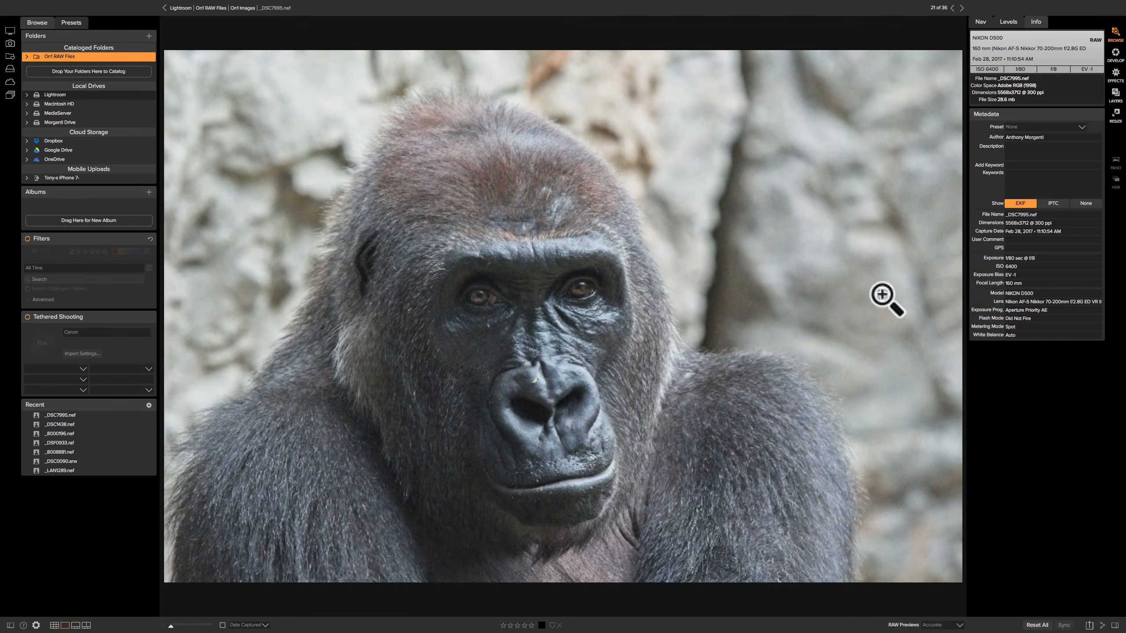
left_click(1116, 54)
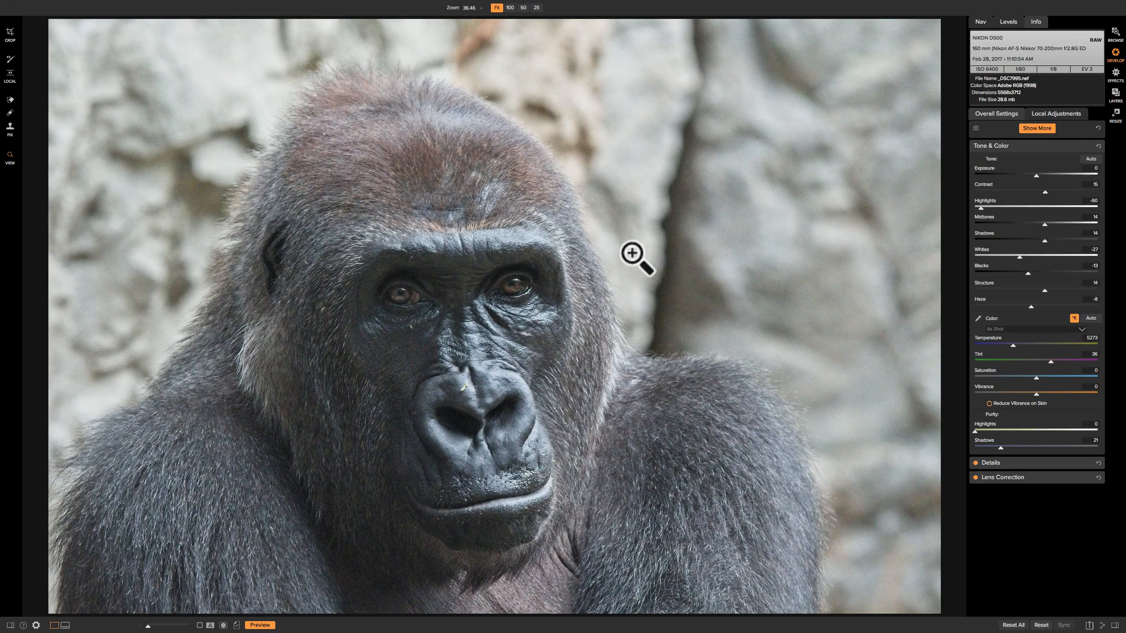
left_click(621, 255)
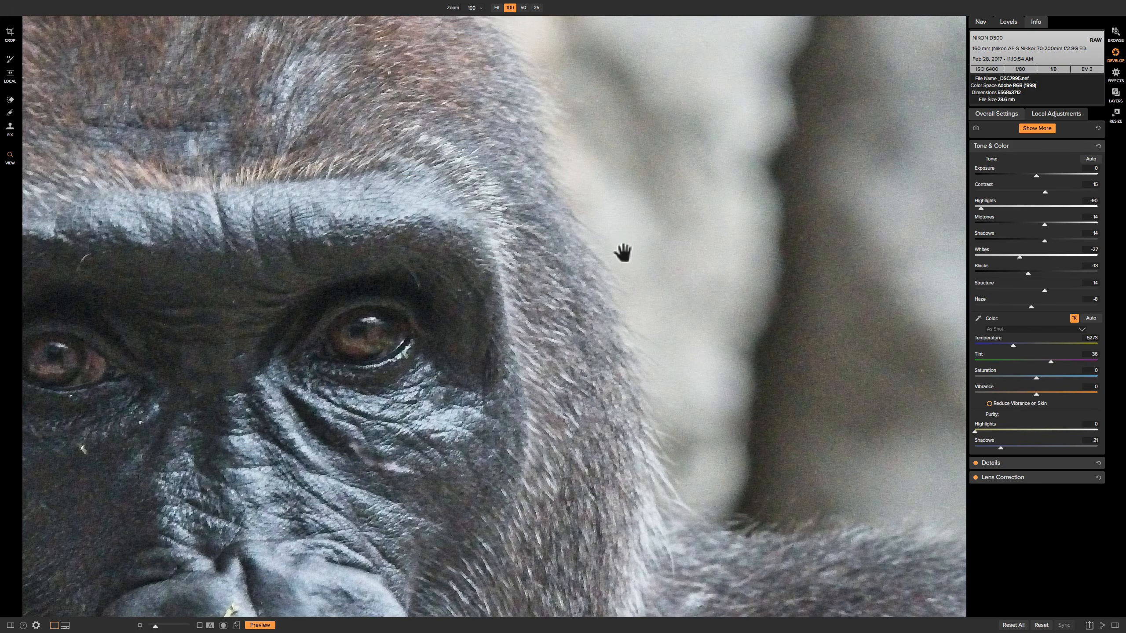
left_click_drag(636, 267, 578, 219)
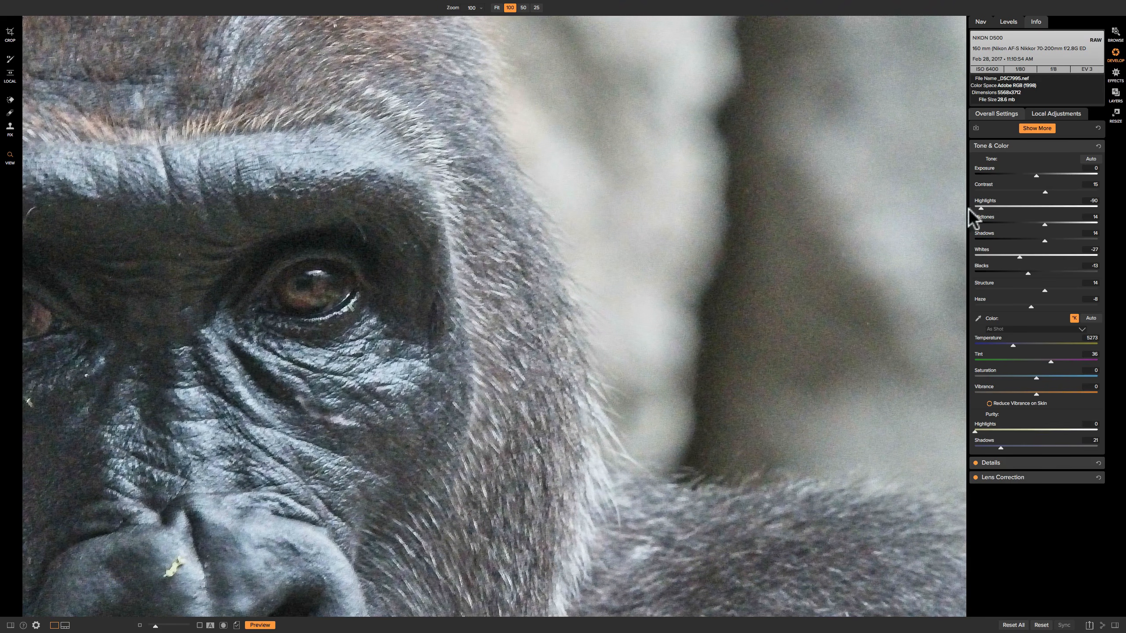
Show the Details settings in place of Tone & Color and switch Remove Hot Pixels off and back on.
left_click(1037, 149)
left_click(1036, 160)
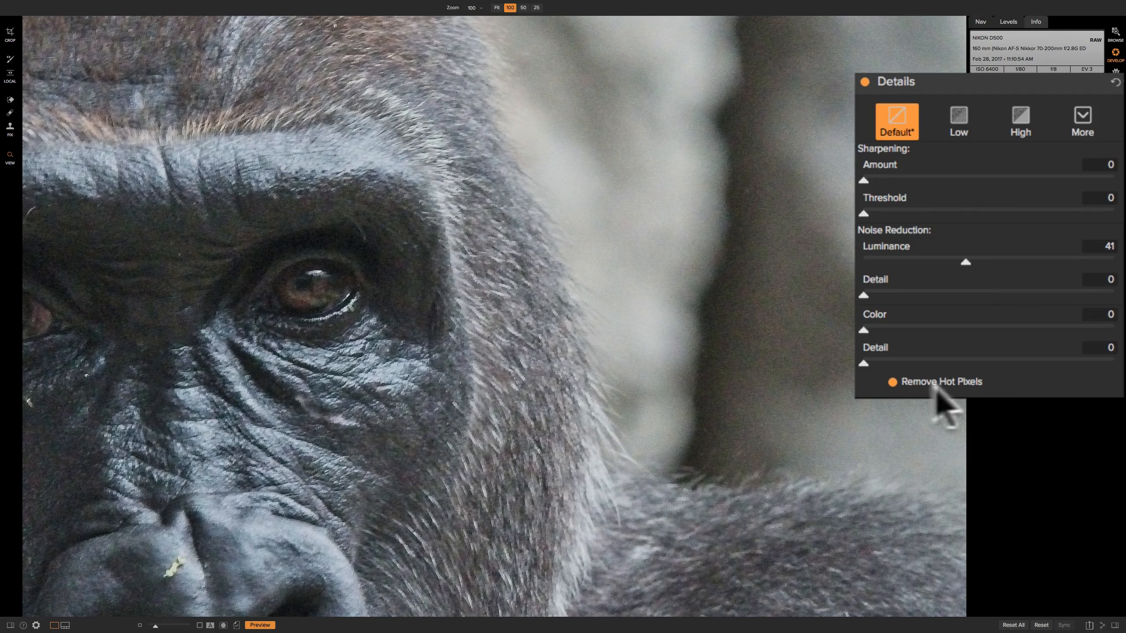
left_click(892, 382)
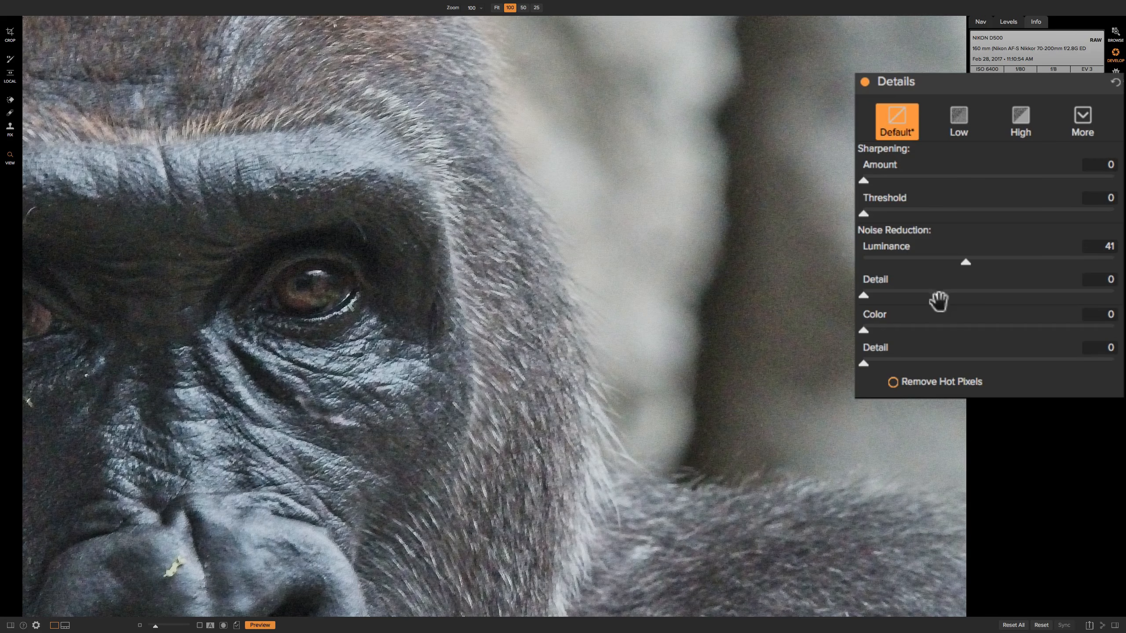
left_click(895, 384)
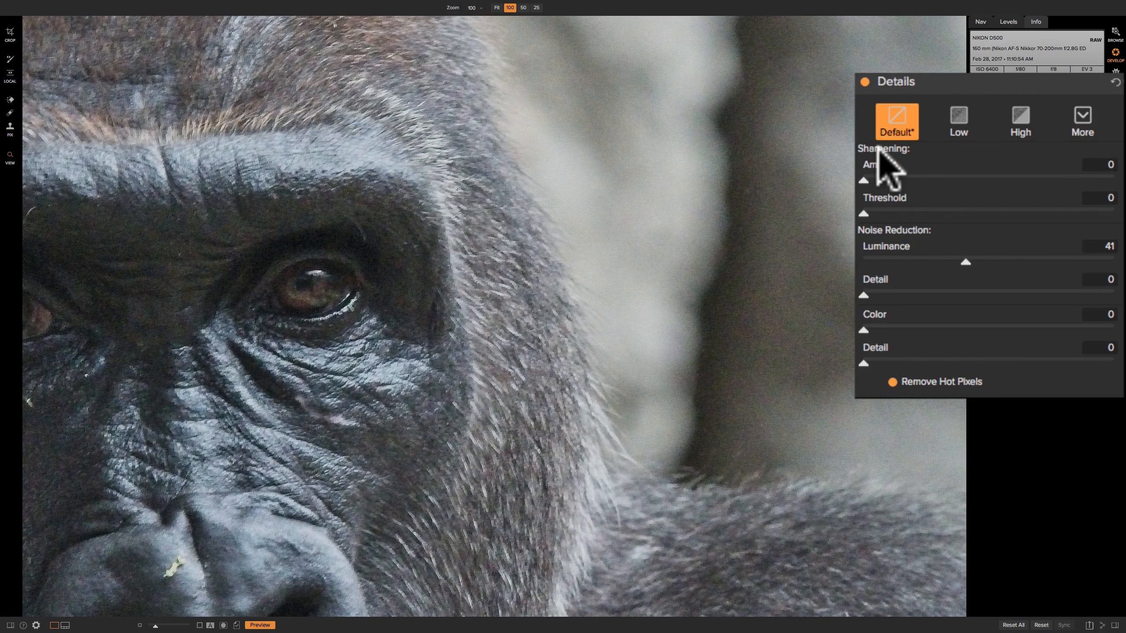
Try sharpening Amounts of 43, 74 and 42 on the gorilla photo and reset the Amount to 0.
left_click(864, 180)
left_click_drag(864, 179, 970, 178)
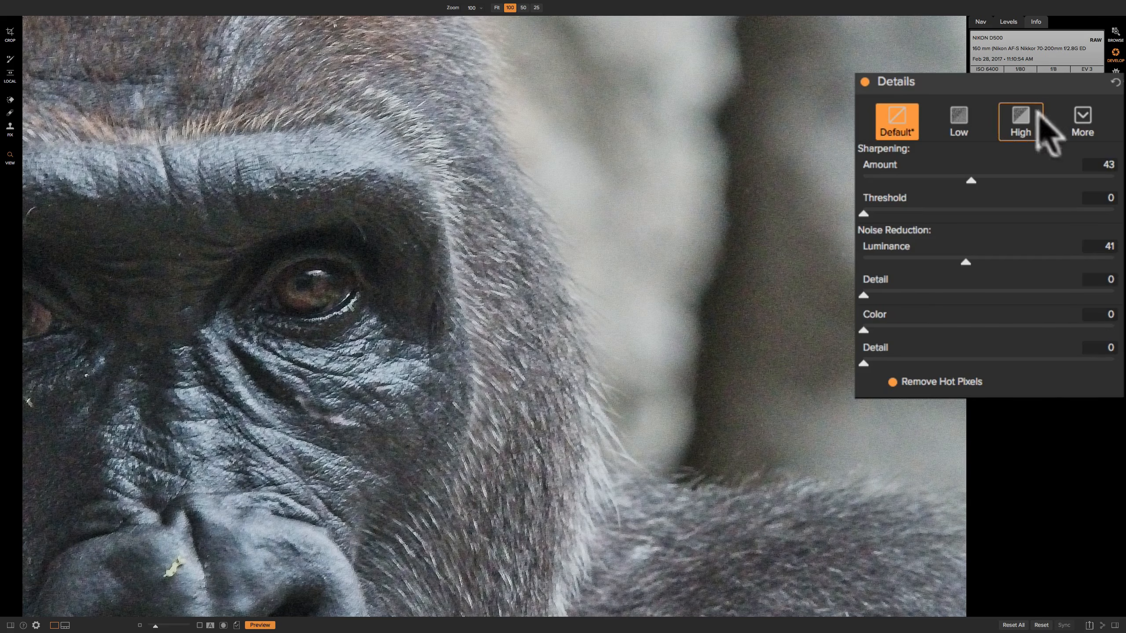
left_click(969, 180)
left_click_drag(969, 179, 1048, 179)
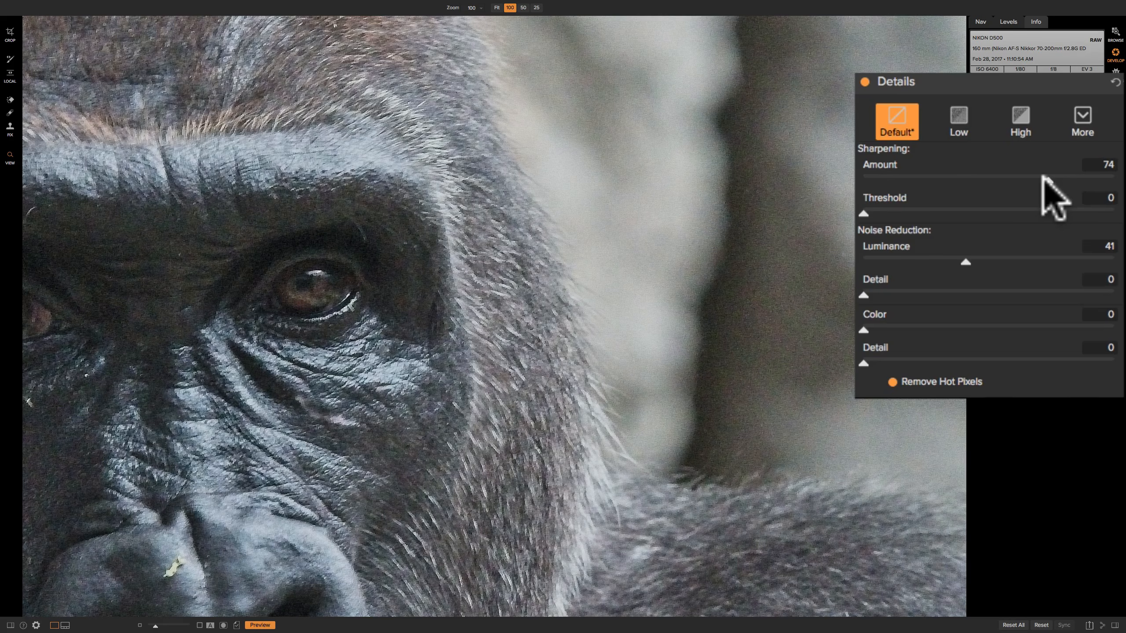
left_click_drag(1049, 180, 969, 179)
key("alt")
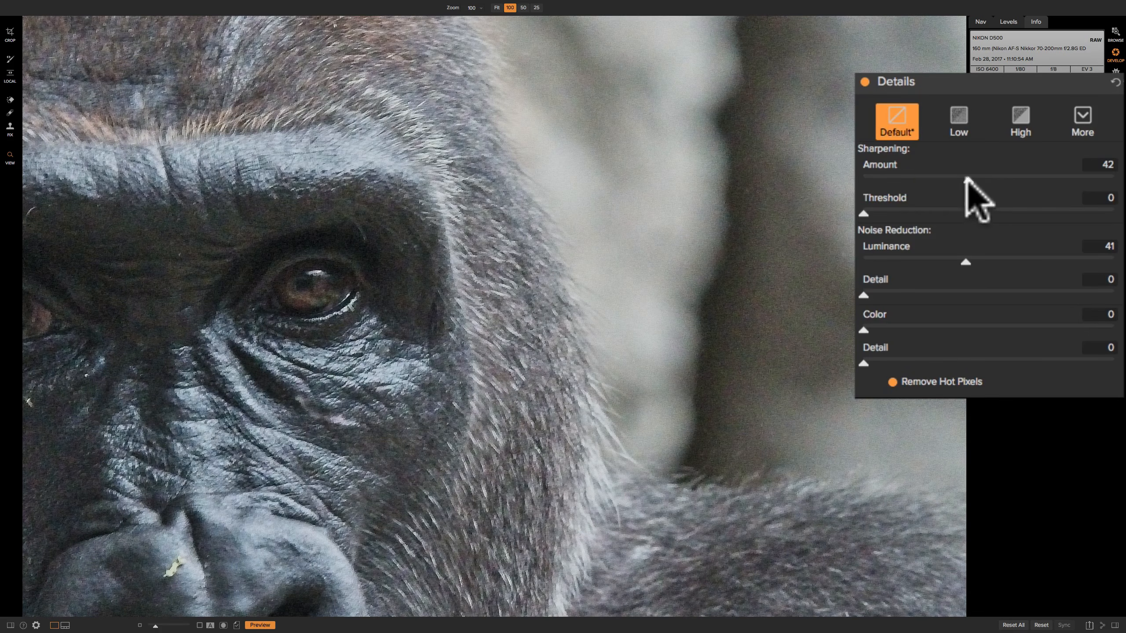
left_click_drag(968, 179, 859, 174)
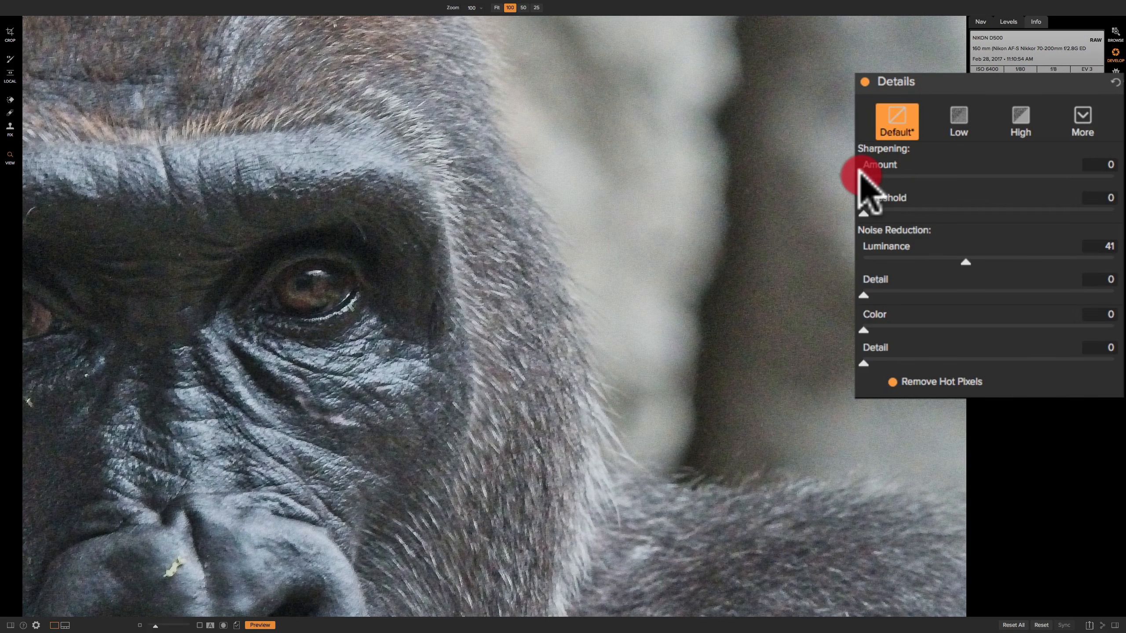
left_click_drag(966, 260, 966, 260)
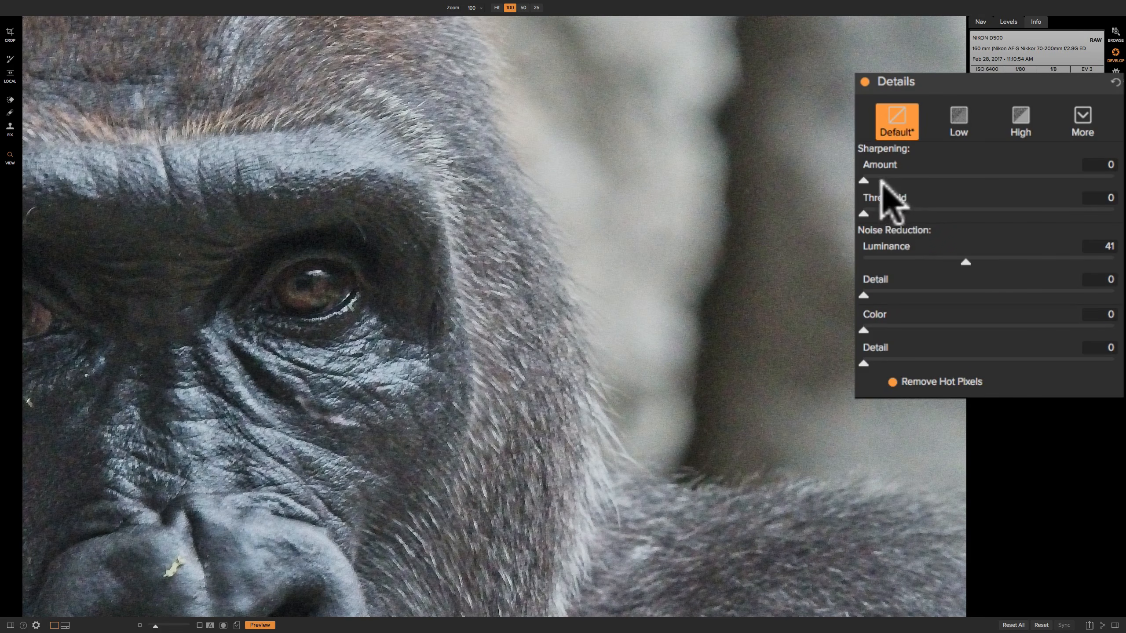
Set the gorilla photo's sharpening Amount to 26 and its Threshold to 7 while previewing the threshold mask.
left_click_drag(860, 175, 919, 173)
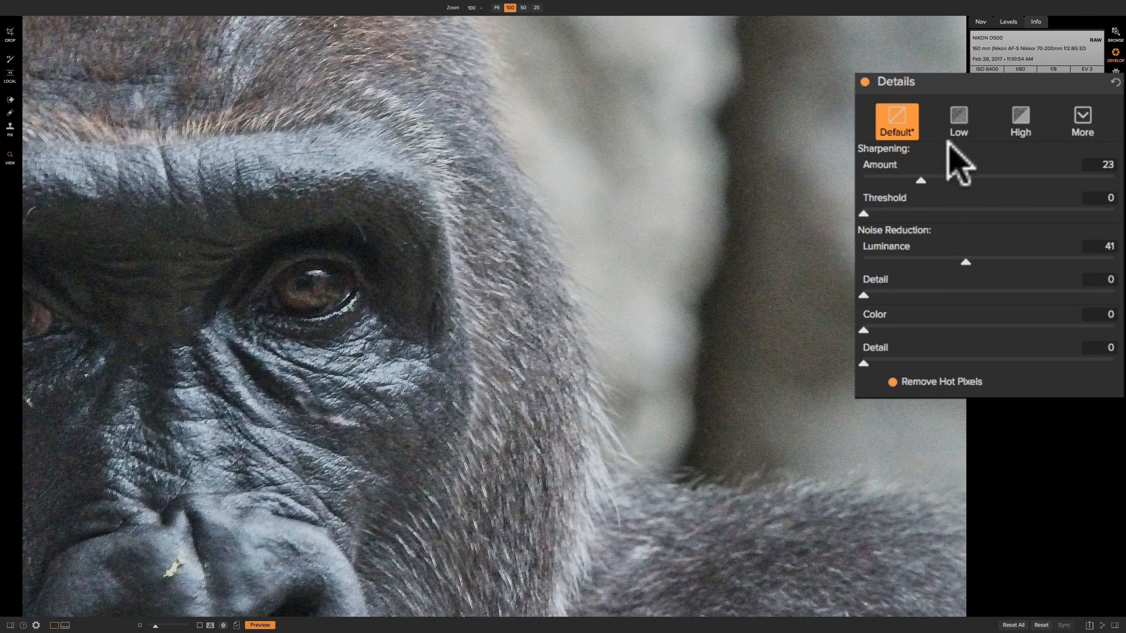
left_click_drag(918, 180, 928, 177)
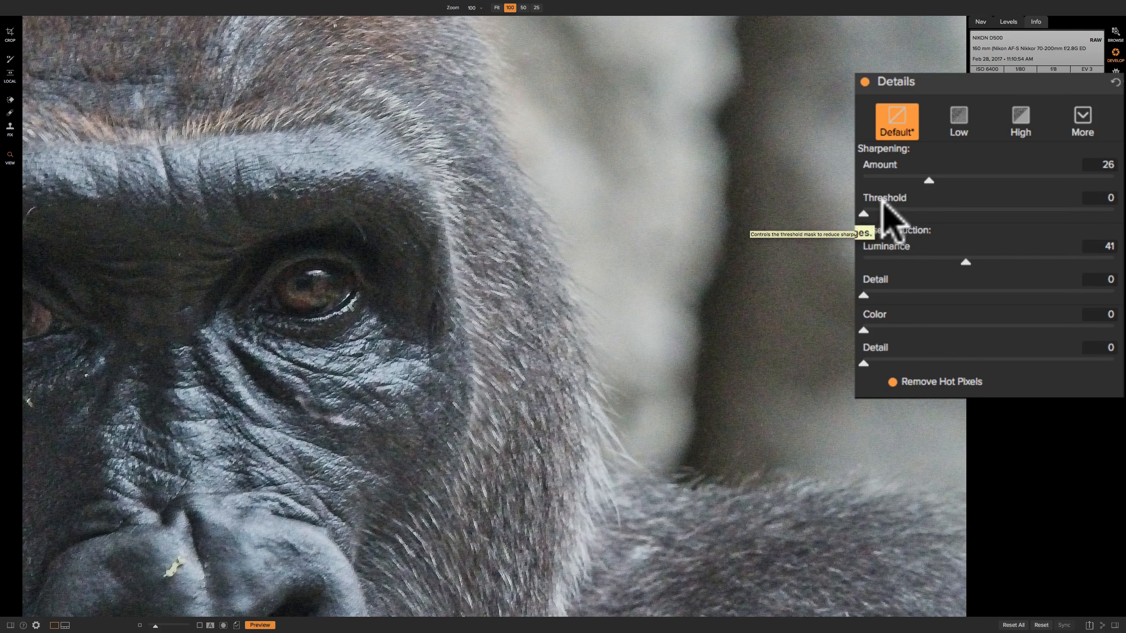
key("alt")
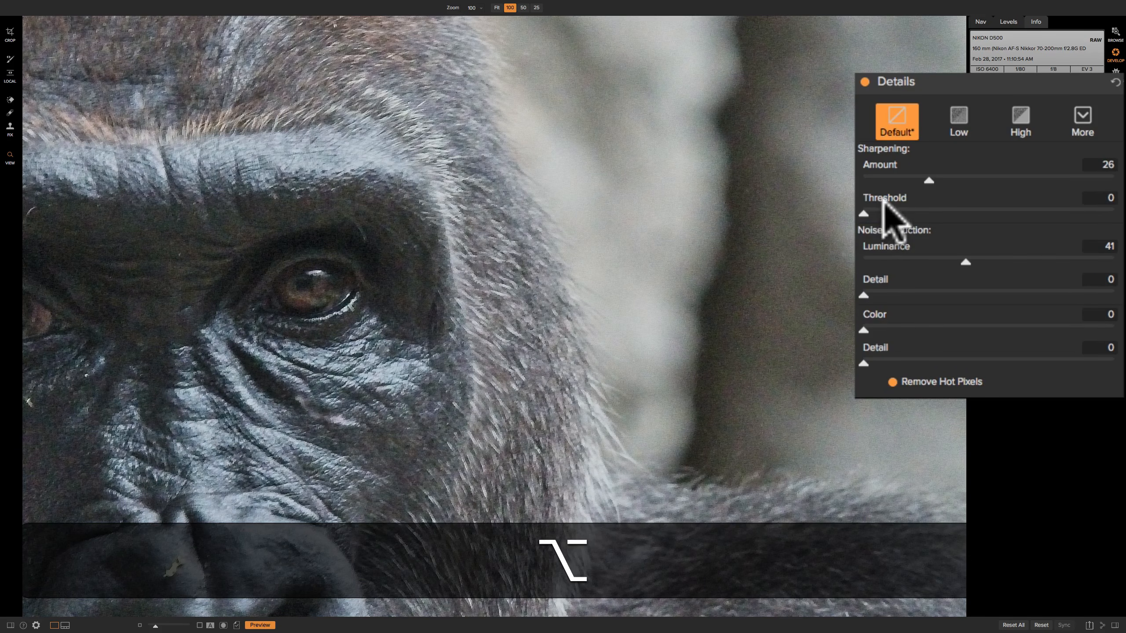
left_click(863, 213, "alt")
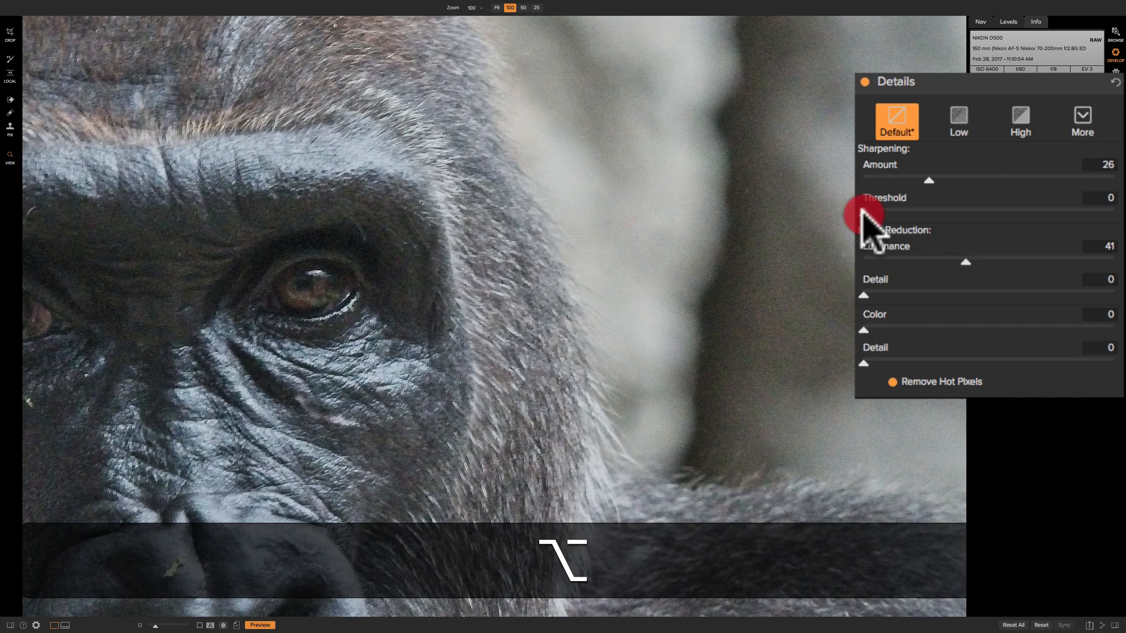
left_click_drag(861, 212, 862, 212)
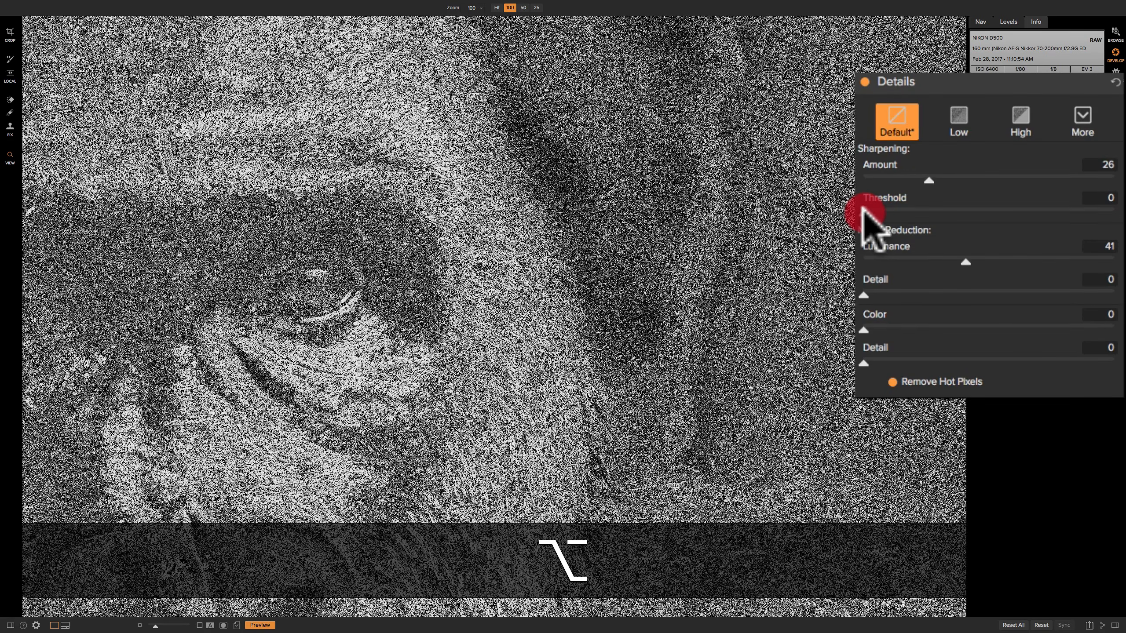
left_click_drag(865, 213, 897, 212)
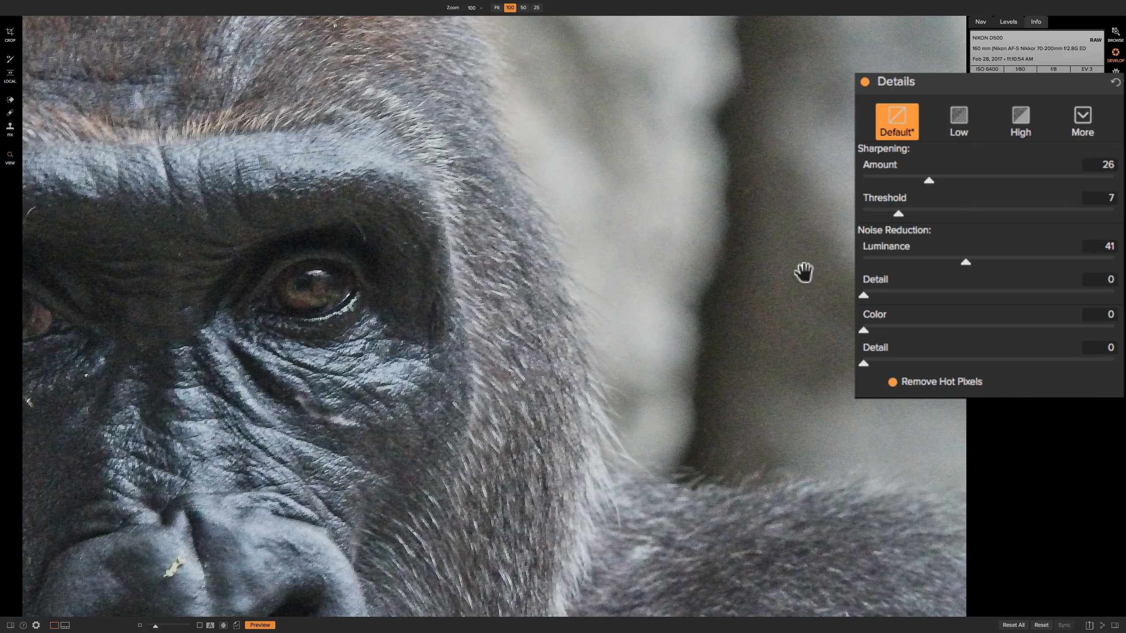
Set the gorilla photo's sharpening Threshold to 9 while previewing the threshold mask.
left_click(899, 209, "alt")
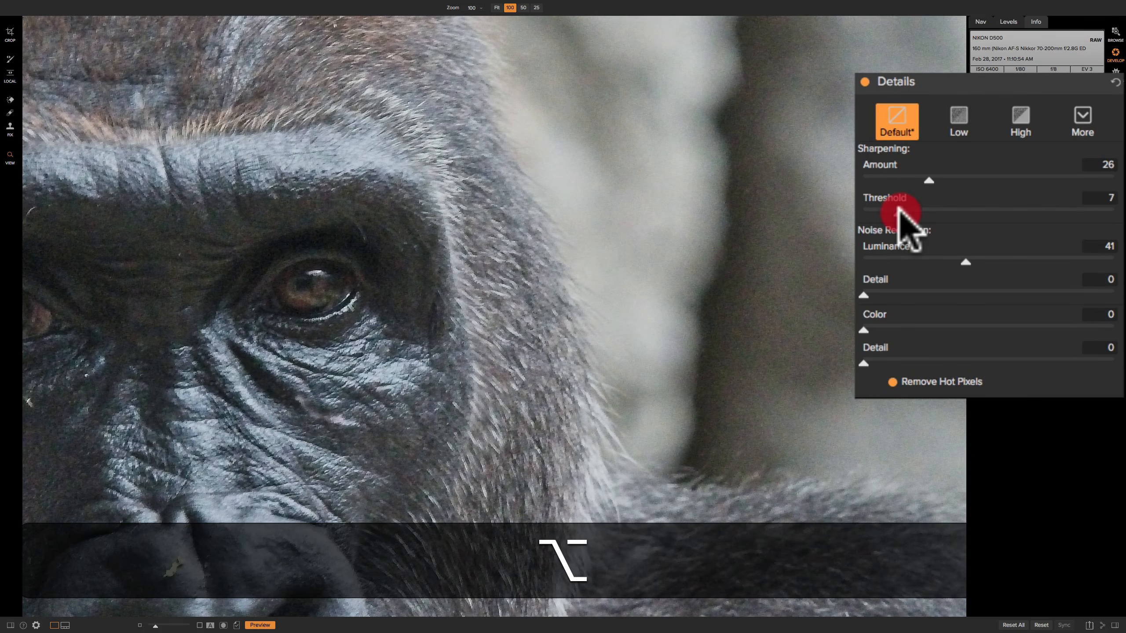
left_click_drag(902, 209, 909, 210)
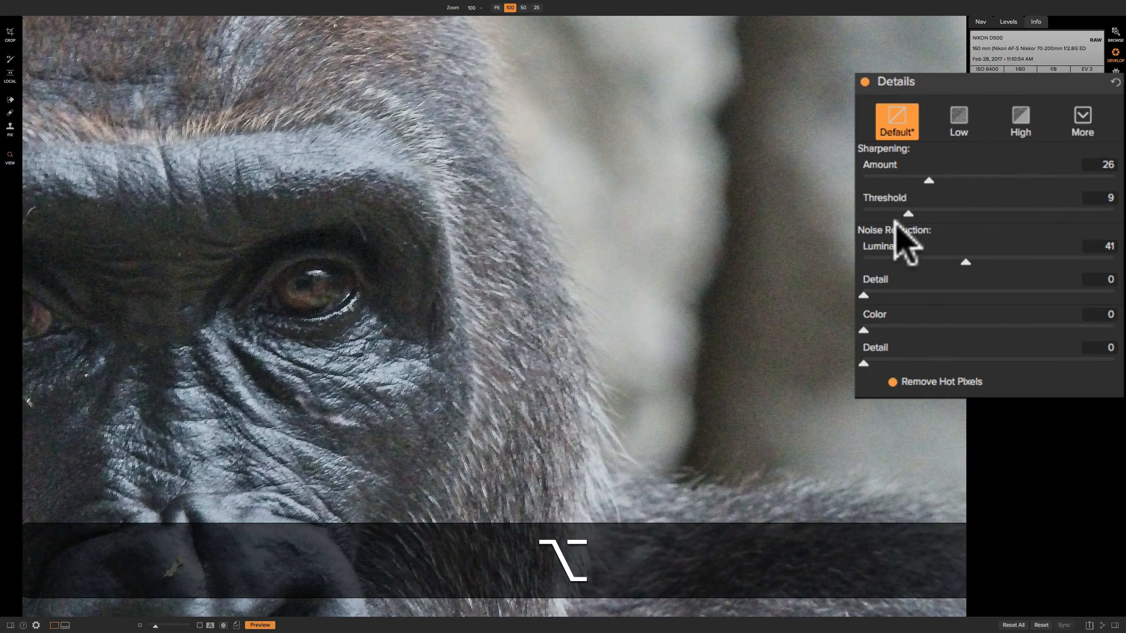
left_click_drag(908, 213, 913, 213)
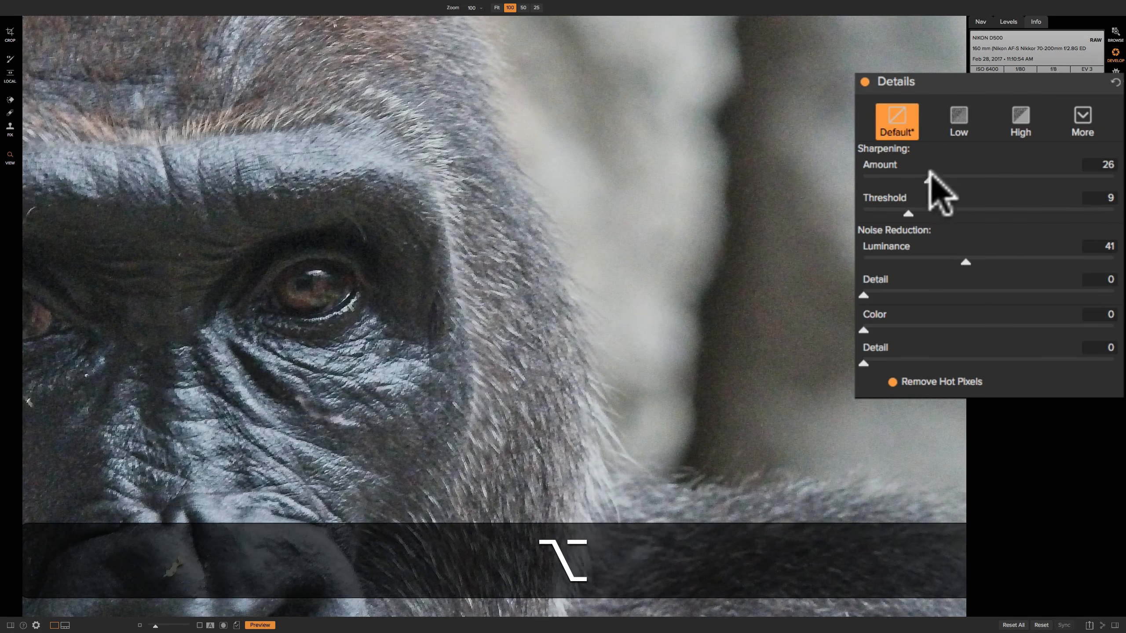
Raise the sharpening Amount to 38, recheck the threshold mask at 9, and settle the Amount on 42.
left_click_drag(928, 177, 958, 174)
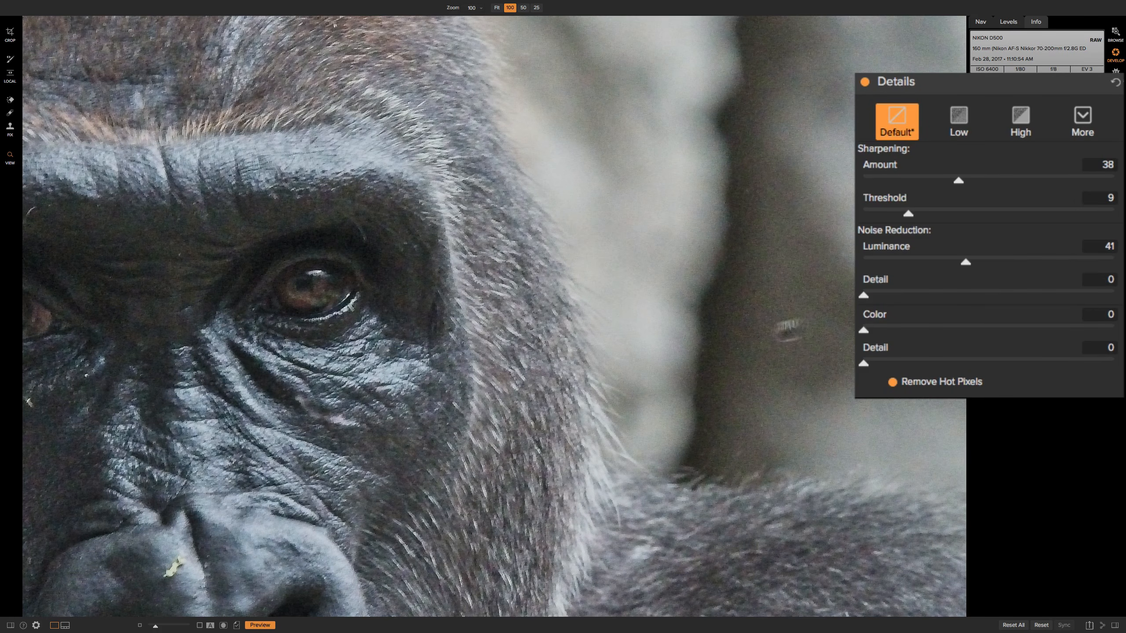
key("alt")
left_click_drag(908, 213, 909, 213)
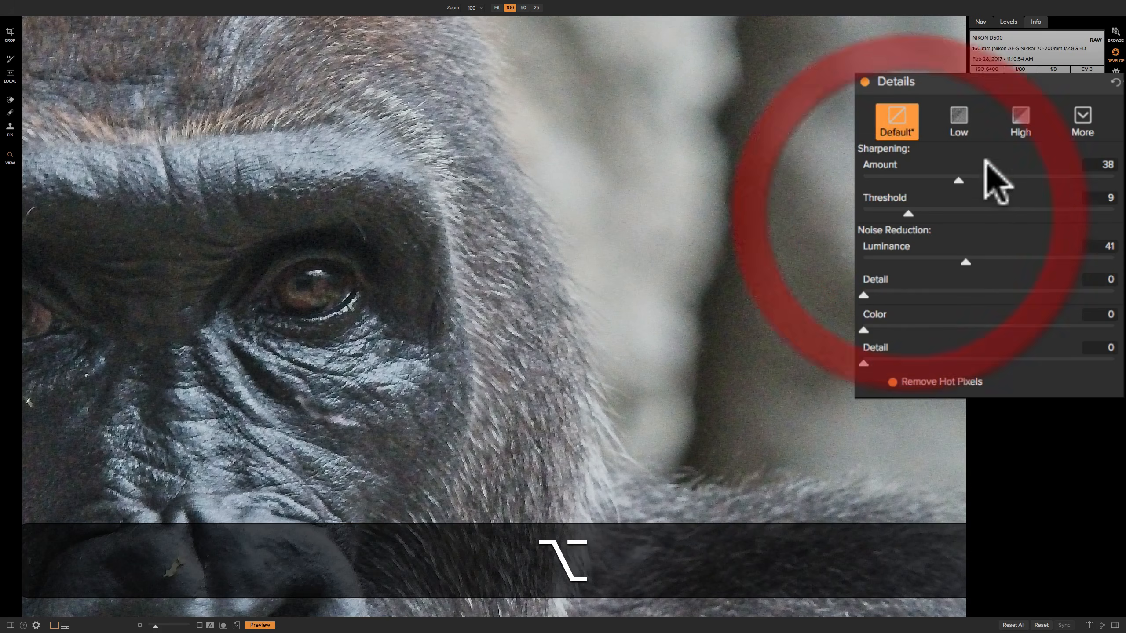
left_click_drag(959, 181, 967, 180)
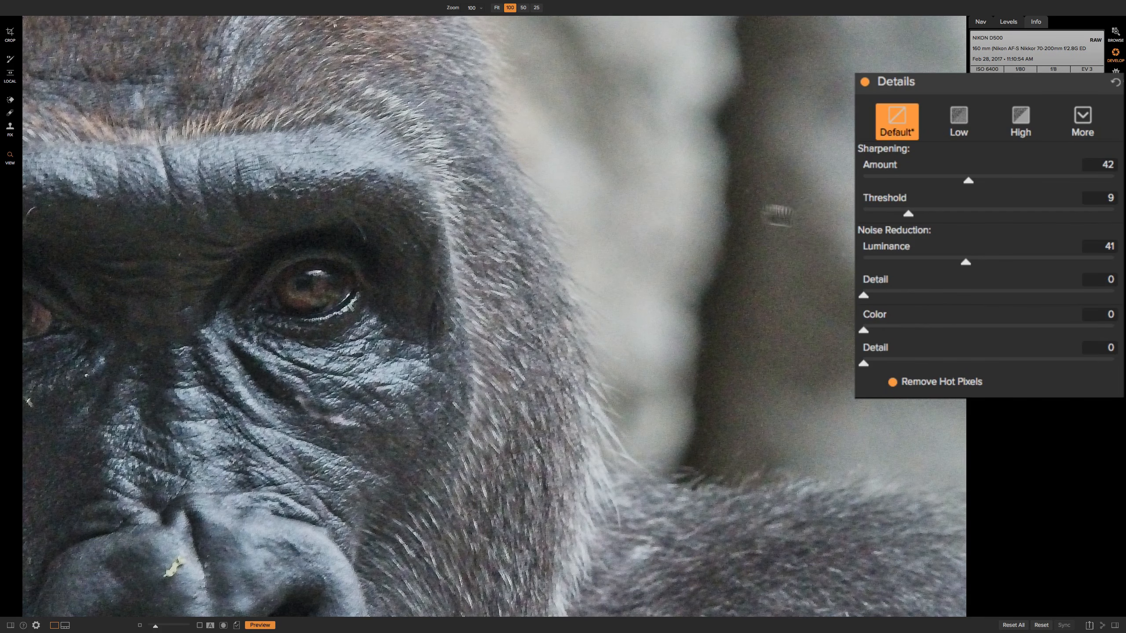
Fit the whole gorilla photo in view and switch the Details adjustments off and on to compare the sharpening.
left_click(478, 262)
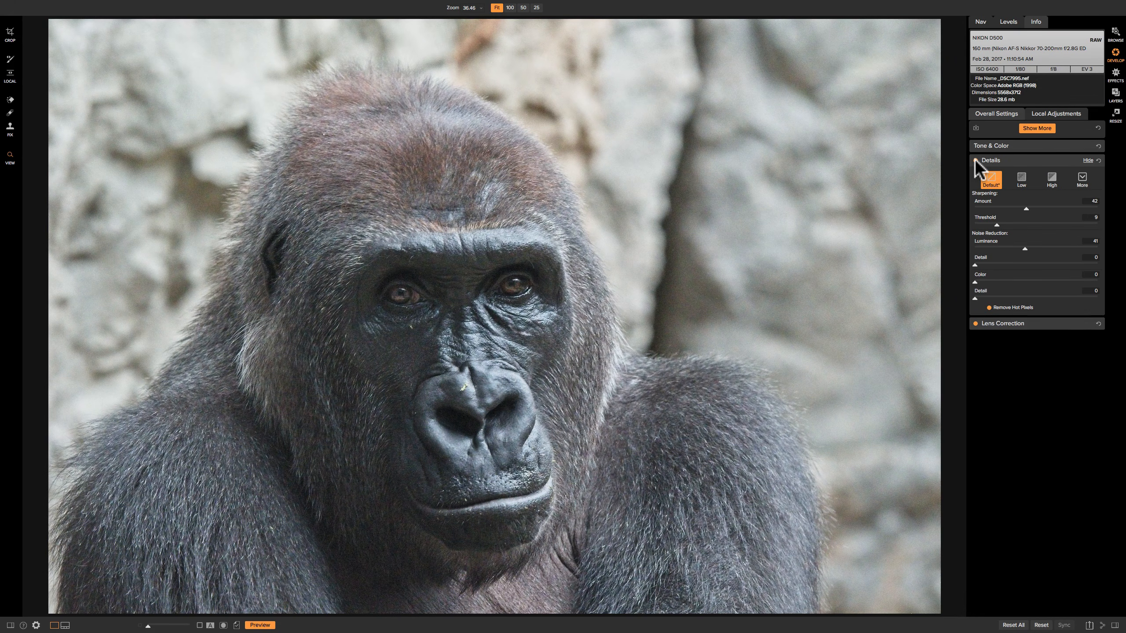
left_click(975, 160)
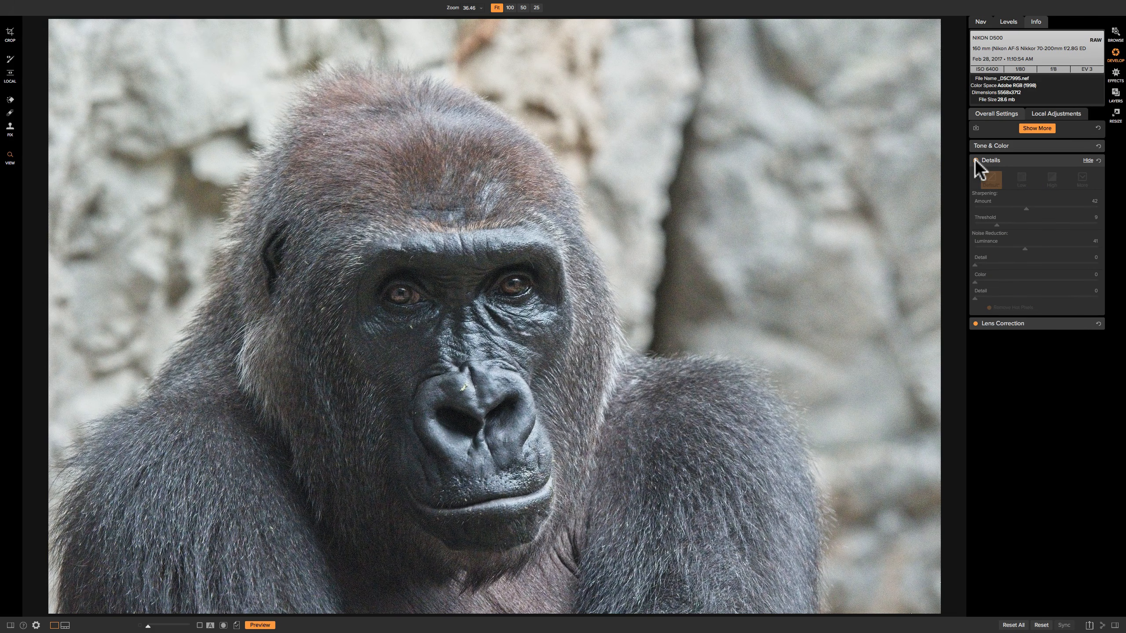
left_click(975, 160)
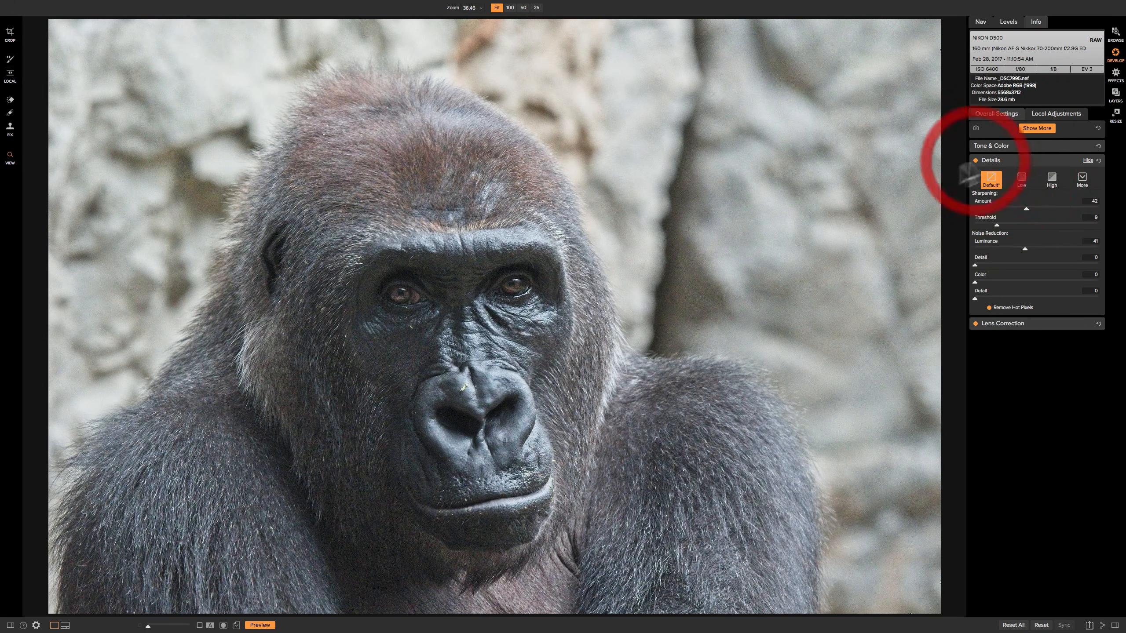
Set the Luminance noise reduction to 50 at 100% magnification and compare the photo with Details off and on.
left_click(646, 251)
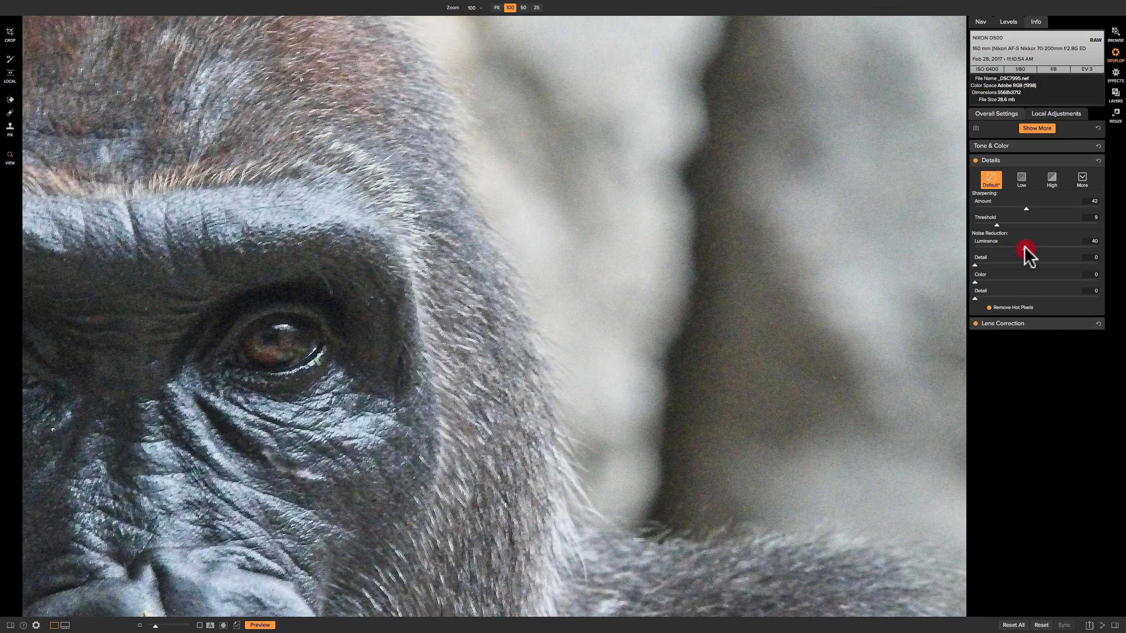
left_click_drag(1025, 247, 1034, 249)
left_click(976, 160)
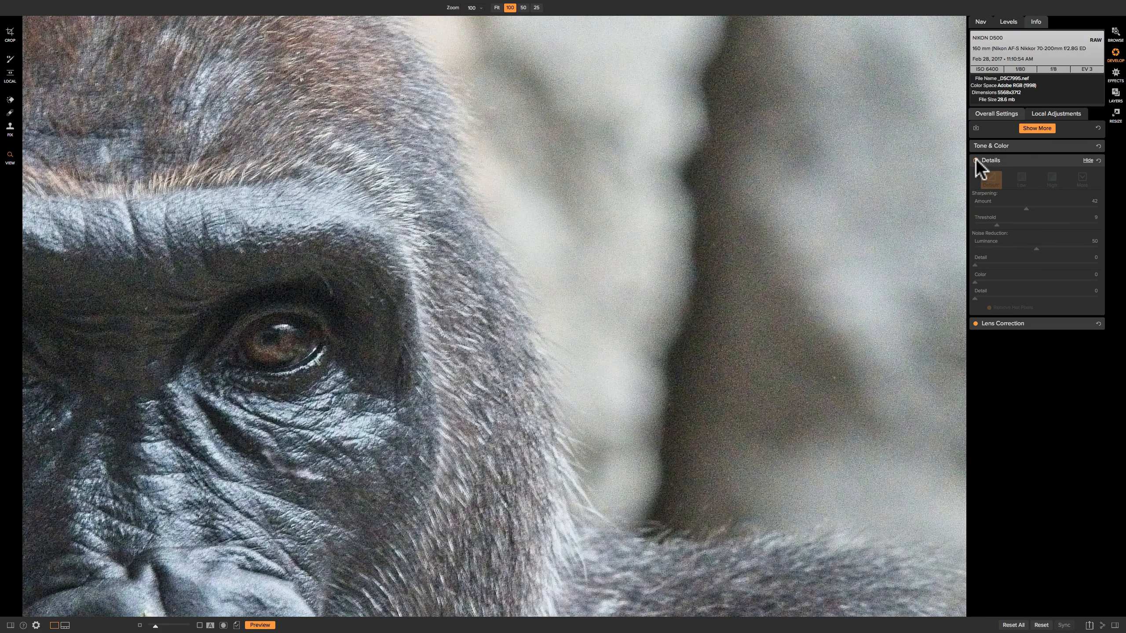
left_click(976, 160)
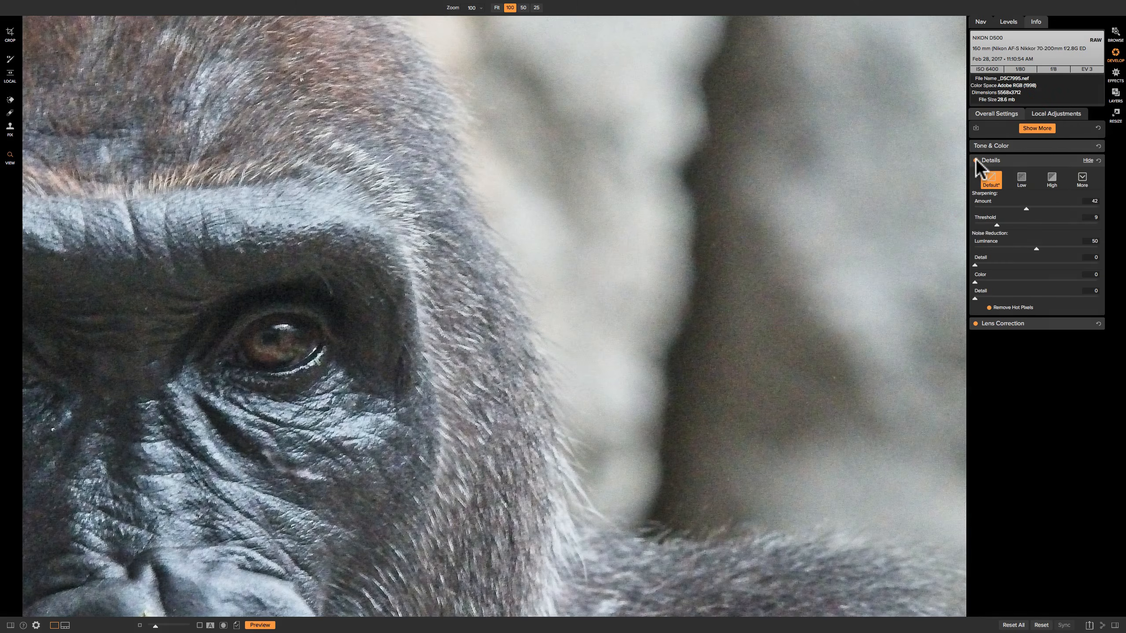
left_click(976, 160)
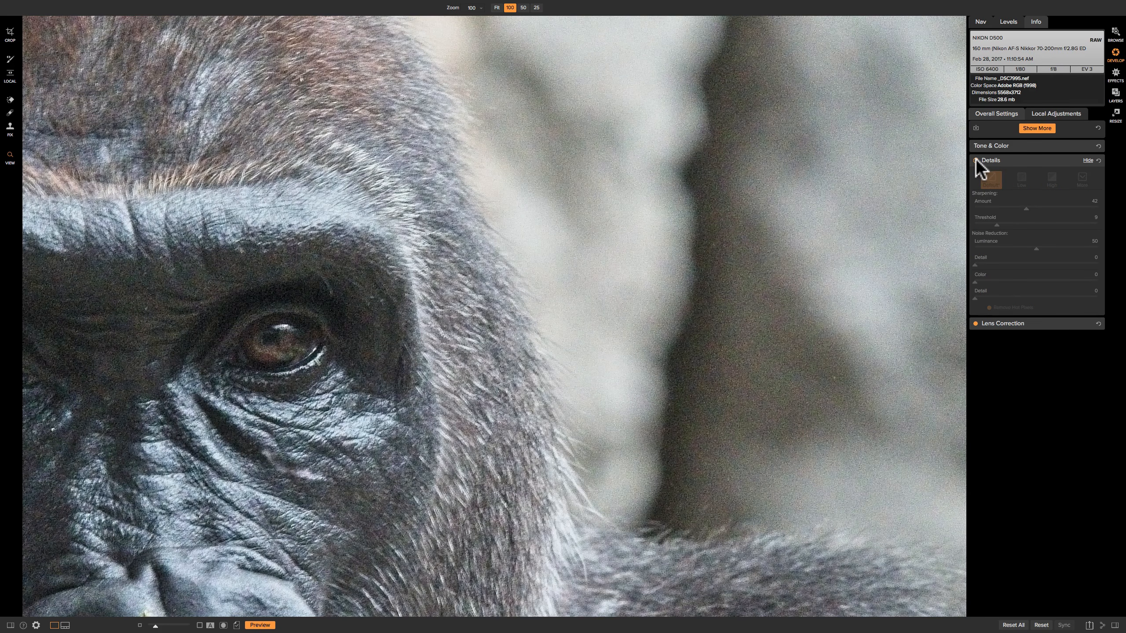
left_click(975, 159)
Fit the whole photo in view and compare the stronger noise reduction by switching Details off and back on.
left_click(538, 268)
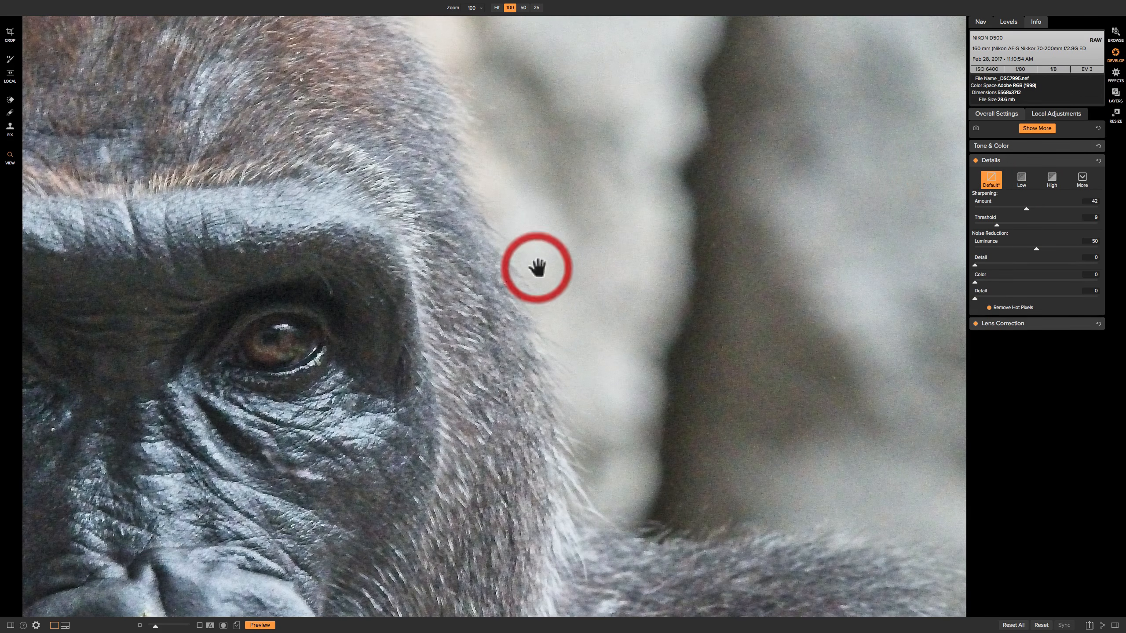
left_click(975, 159)
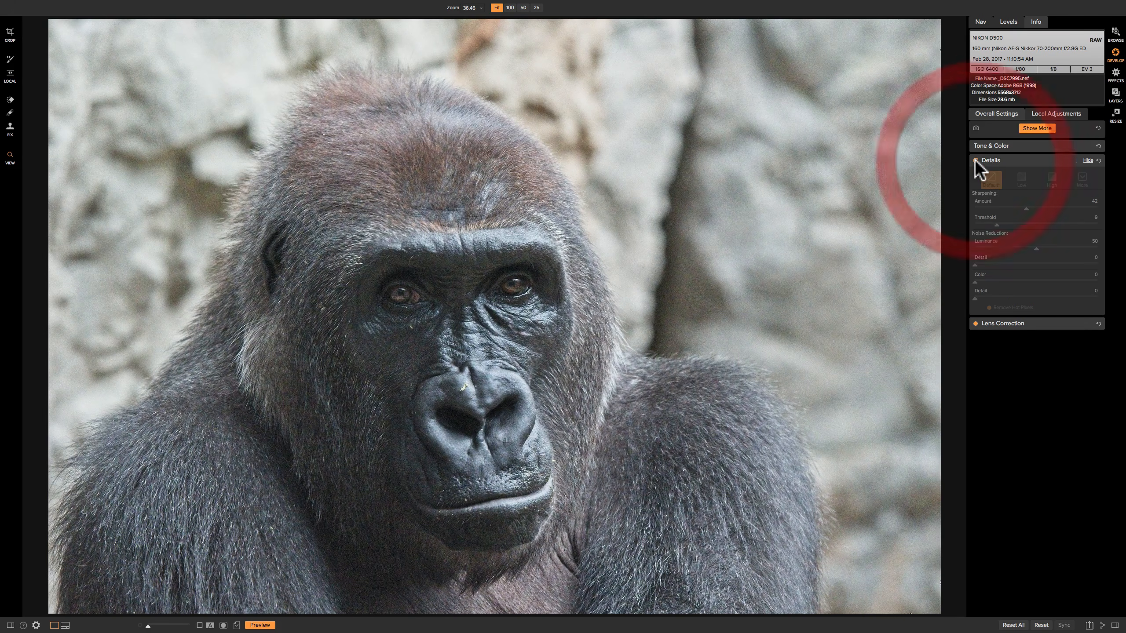
left_click(975, 160)
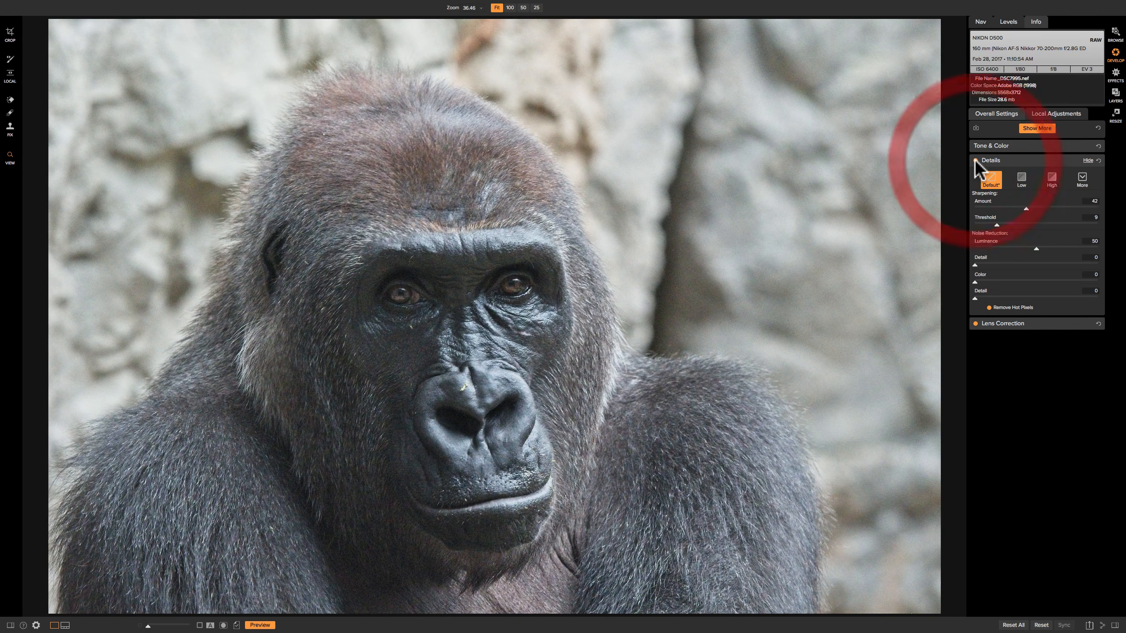